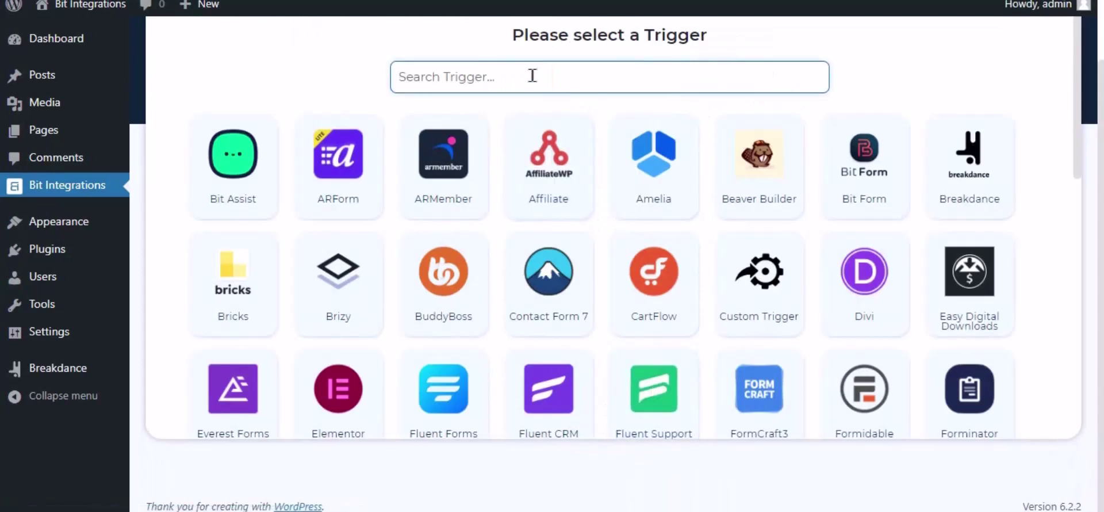
Search 'brea' in the trigger list and pick Breakdance as the integration trigger.
text(break)
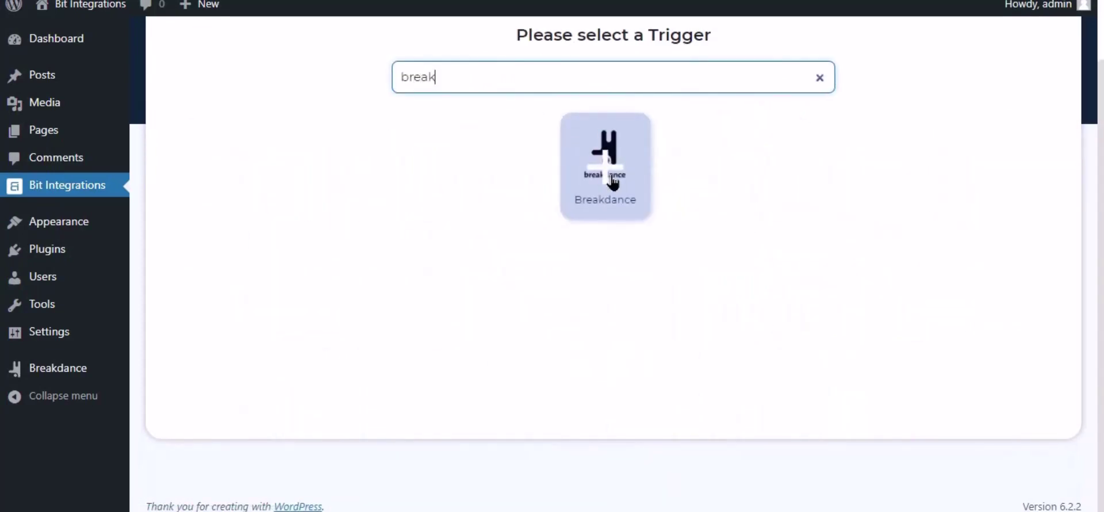
click(612, 184)
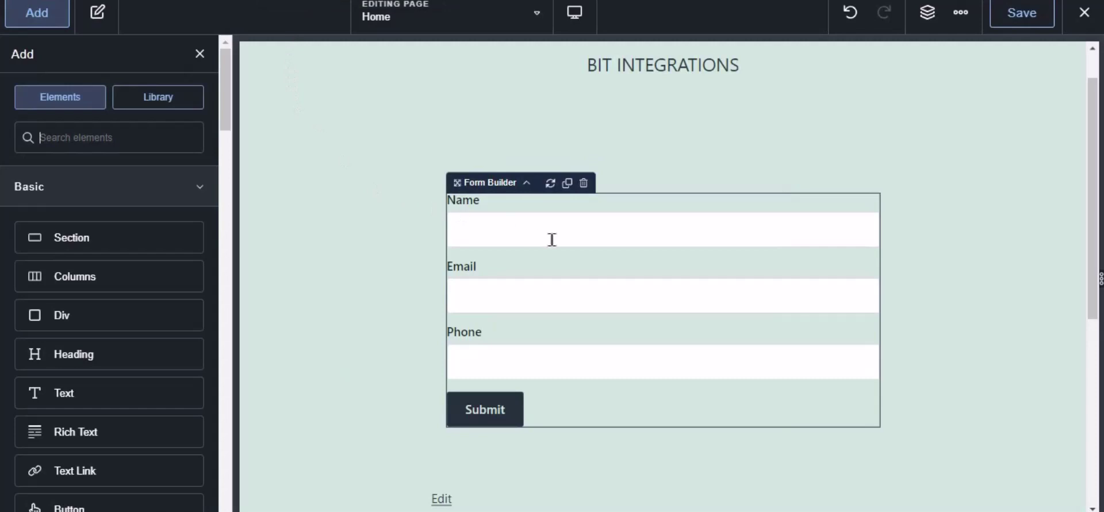
Add Bit Integrations Pro to the contact form's after-submission actions and save the page.
click(552, 239)
click(27, 199)
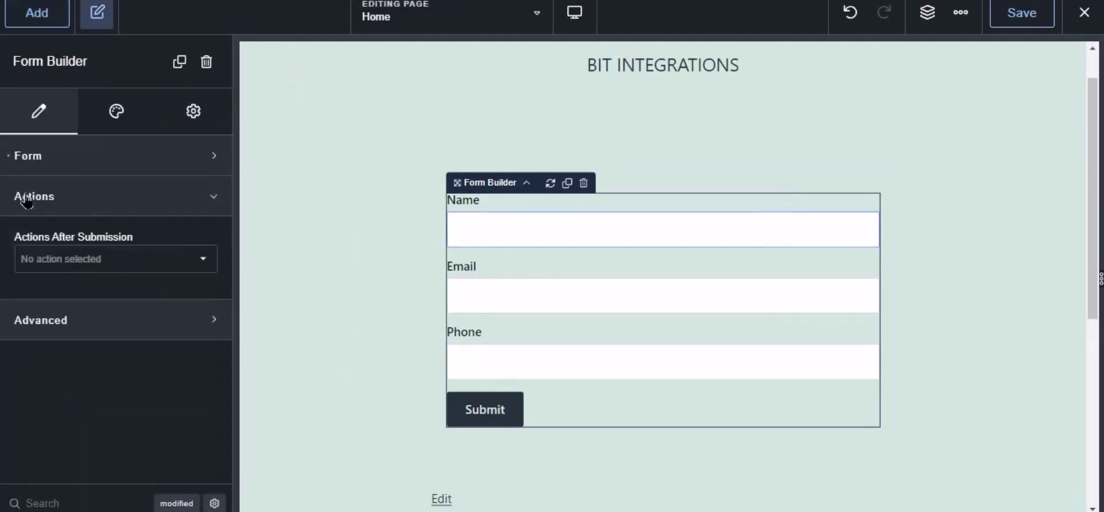
click(62, 265)
scroll(87, 391, down, 5)
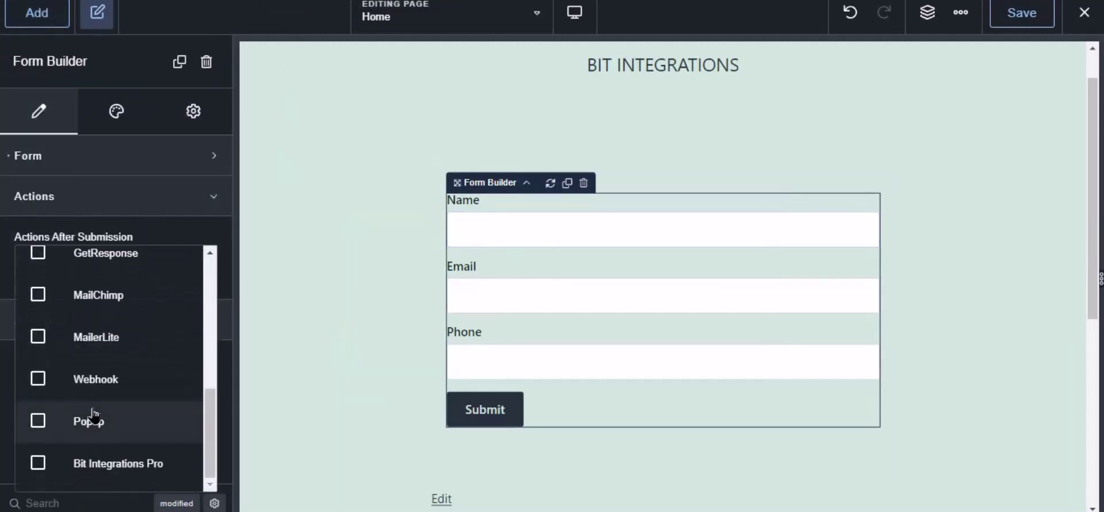
click(109, 463)
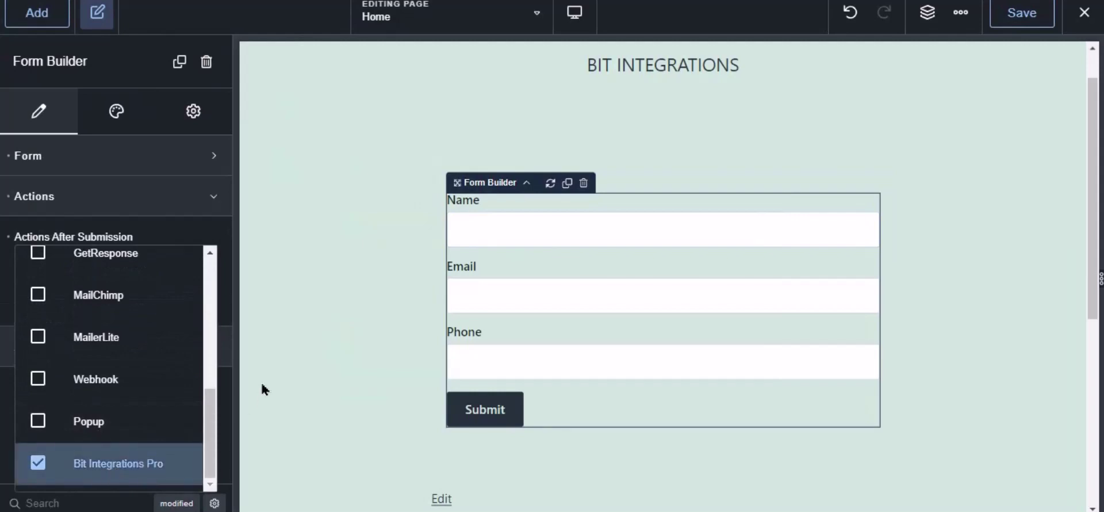
click(1023, 12)
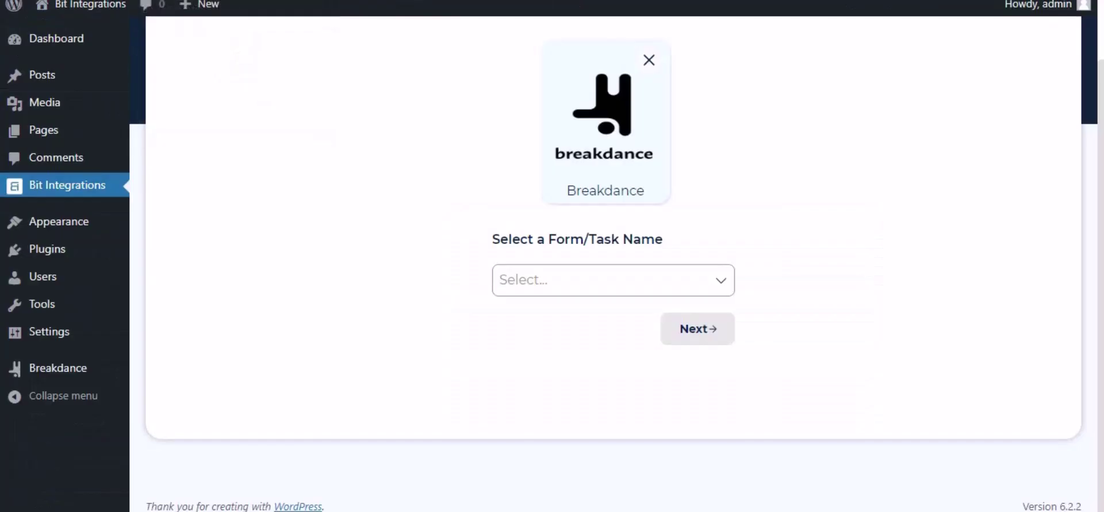
Select Contact Form as the Breakdance trigger form and continue to the action step.
click(554, 266)
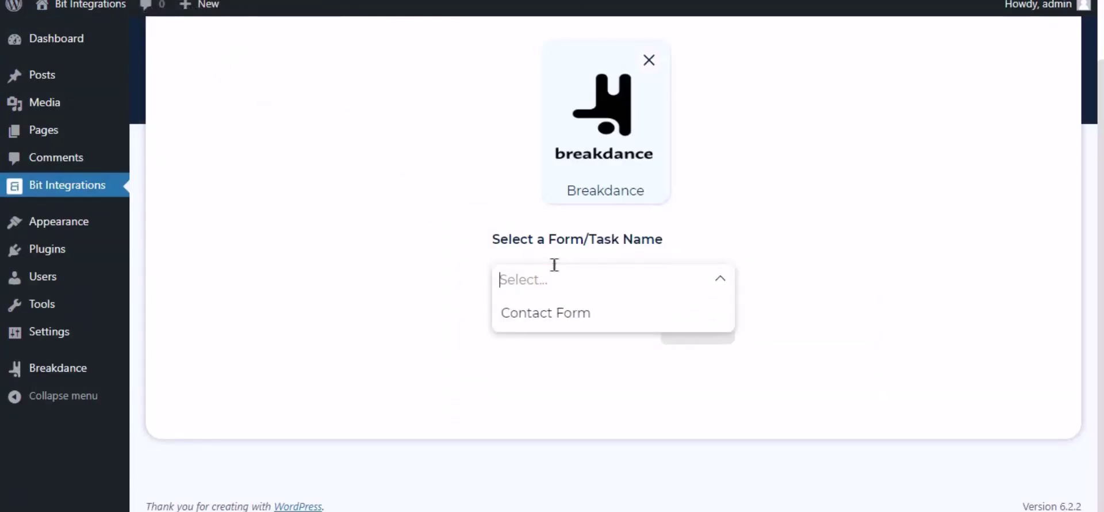
click(549, 314)
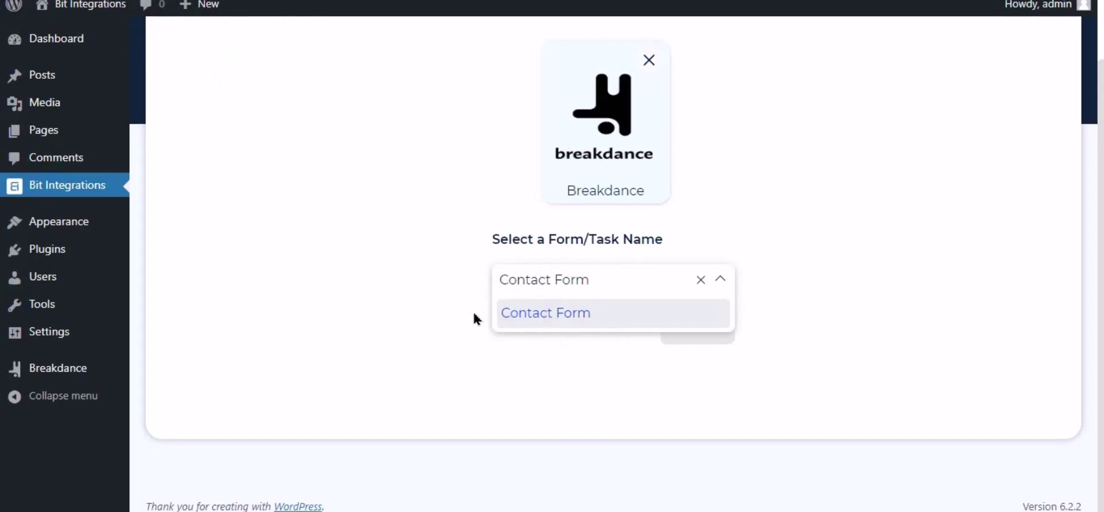
click(621, 340)
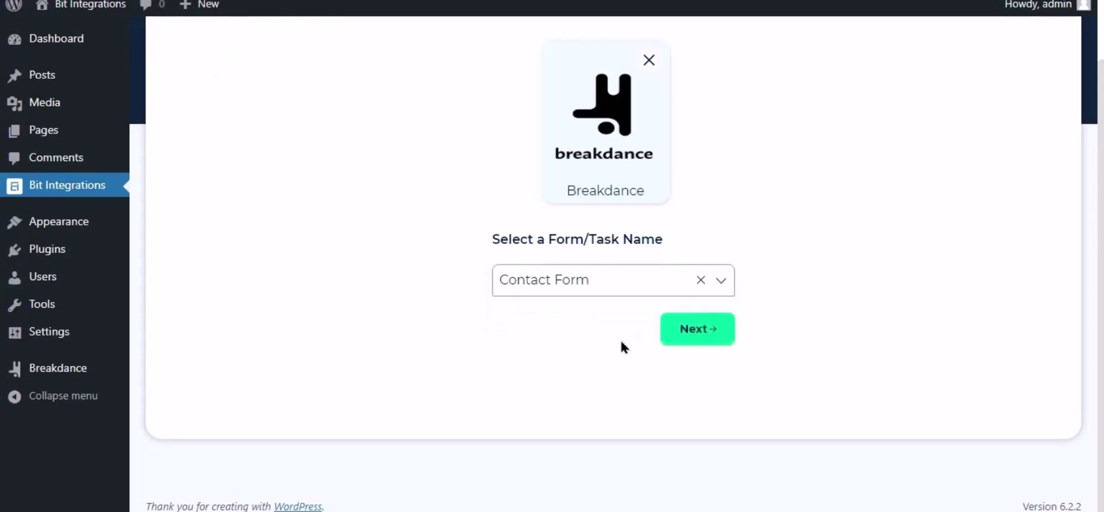
click(697, 331)
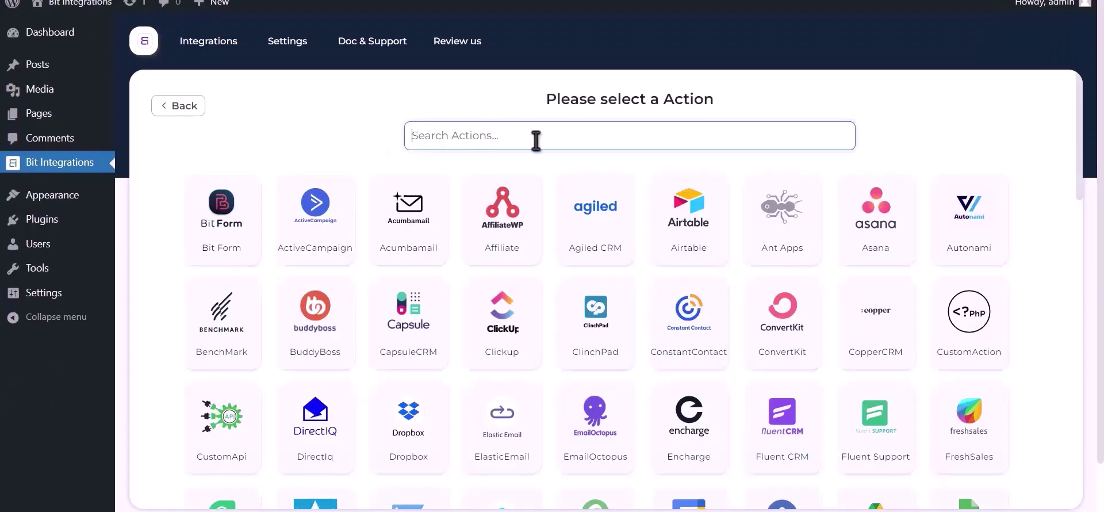
Search 'google s' and choose Google Sheet as the integration action.
text(google)
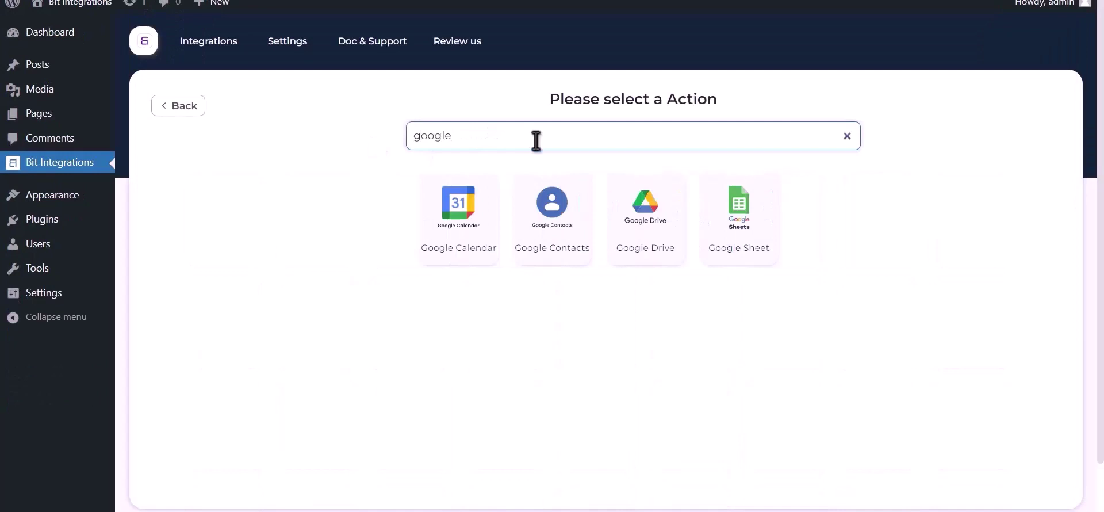
text( sheet)
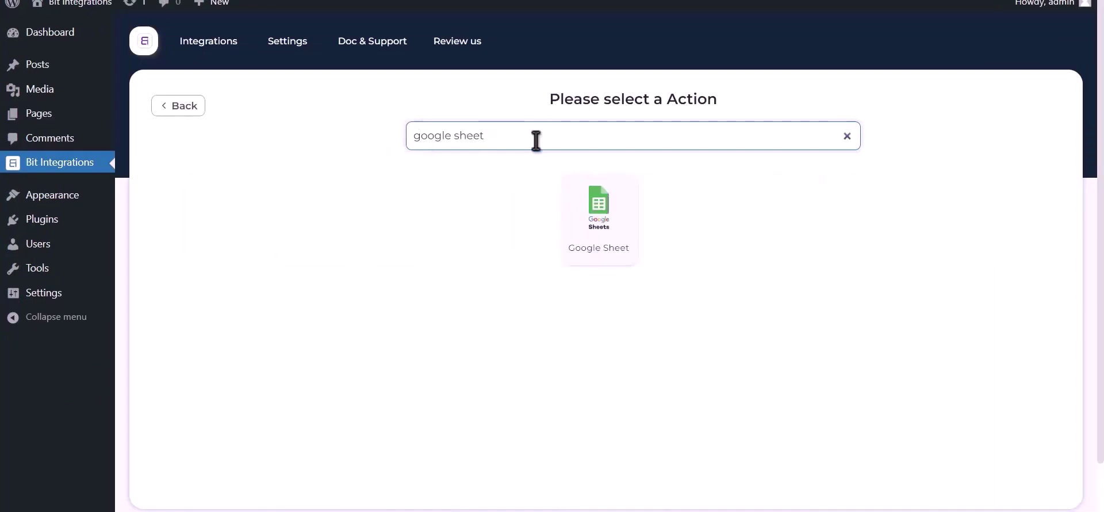
click(599, 223)
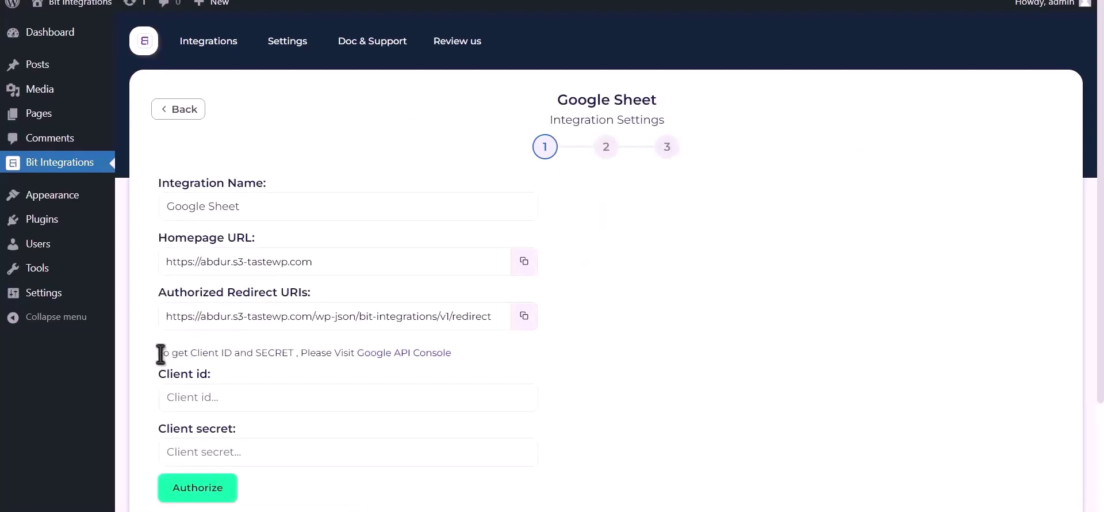
drag(159, 353, 389, 365)
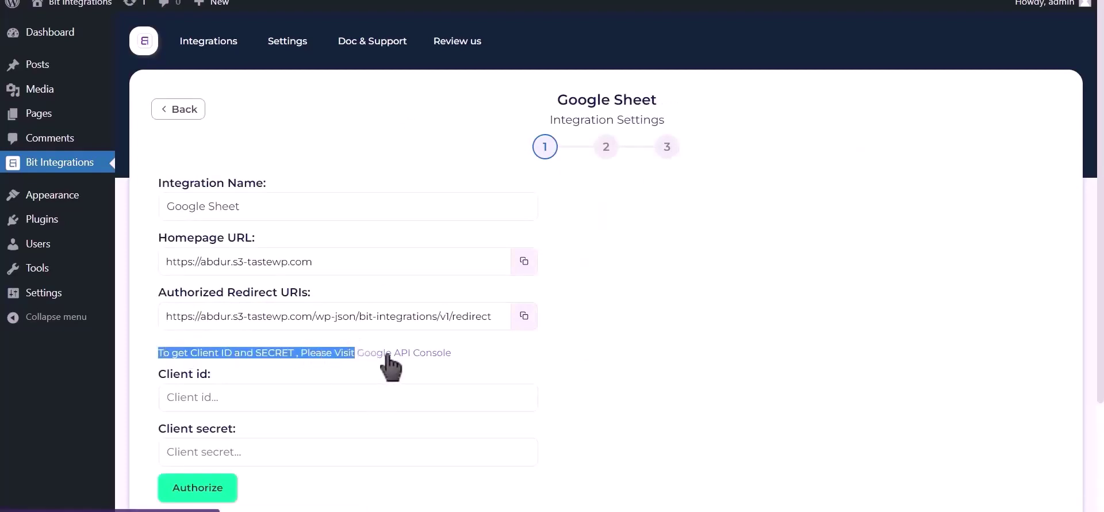
Enable the Google Drive API in the Google Cloud project.
click(387, 355)
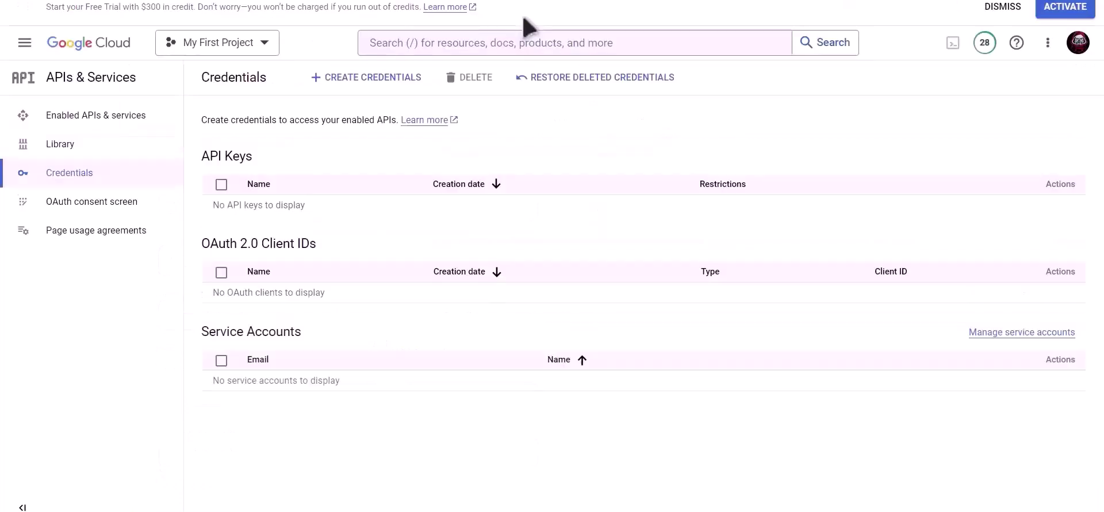
click(505, 49)
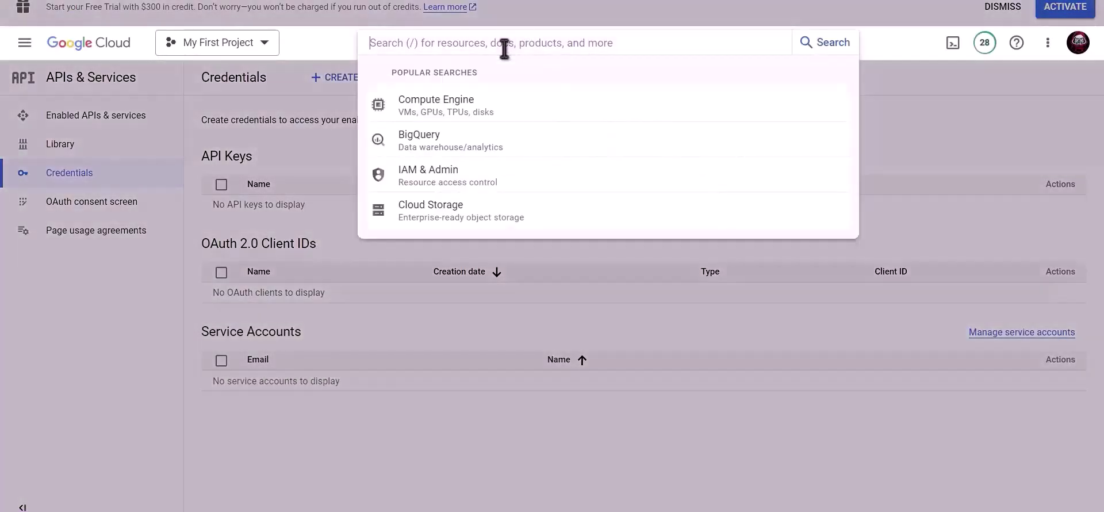
text(Google drive api)
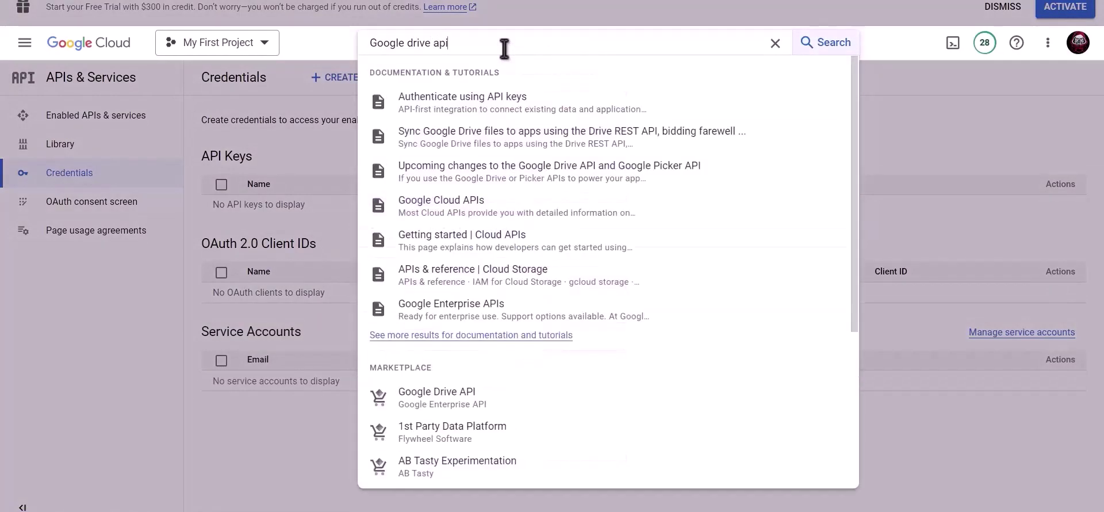
click(456, 392)
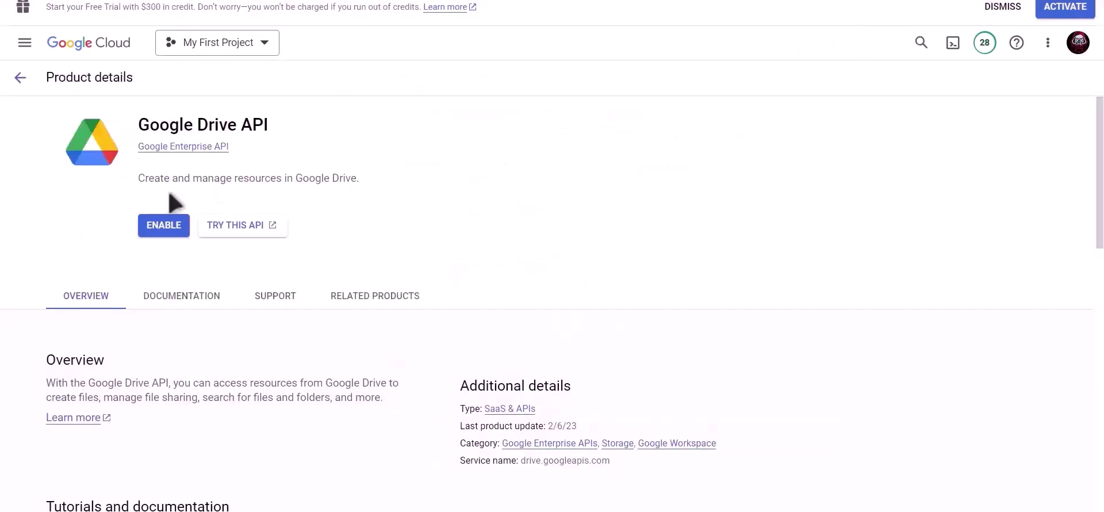
click(163, 226)
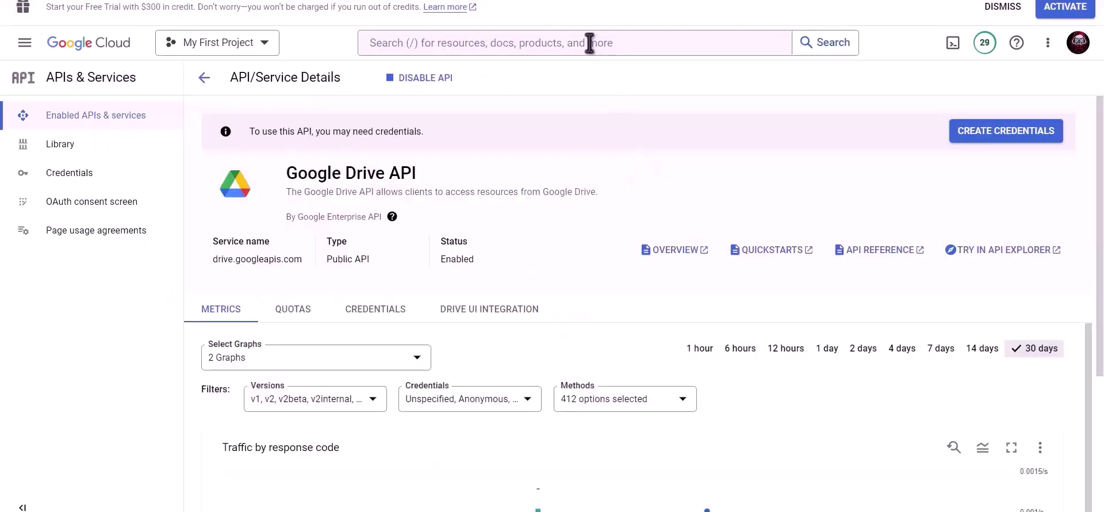
Search 'google shee' and enable the Google Sheets API.
click(590, 42)
text(googl)
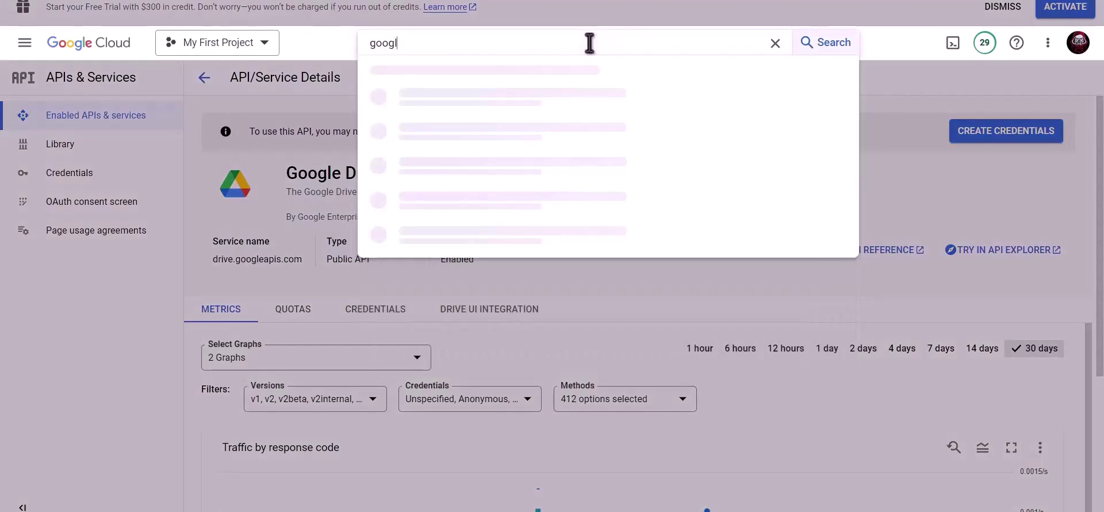
text(e sheet)
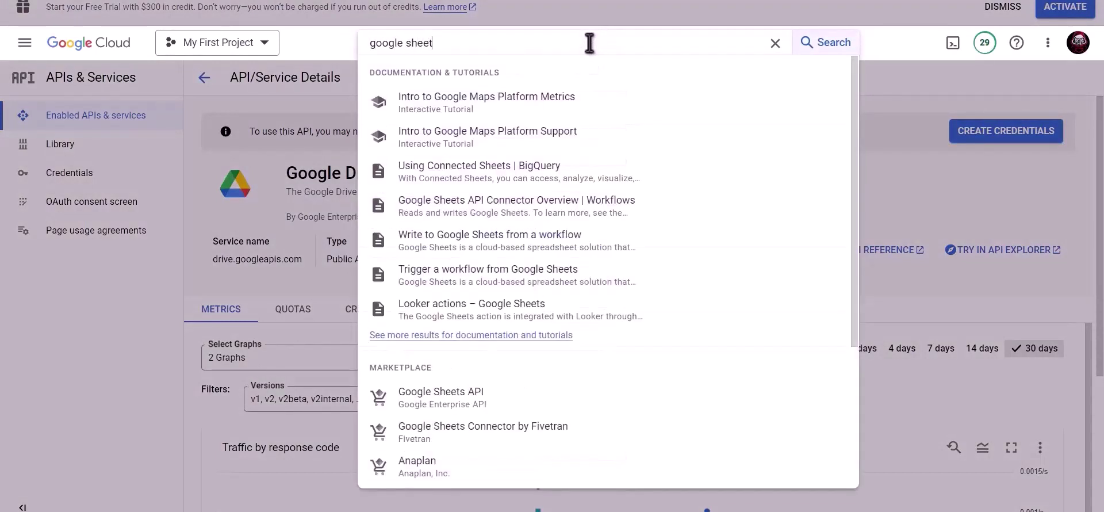
click(462, 397)
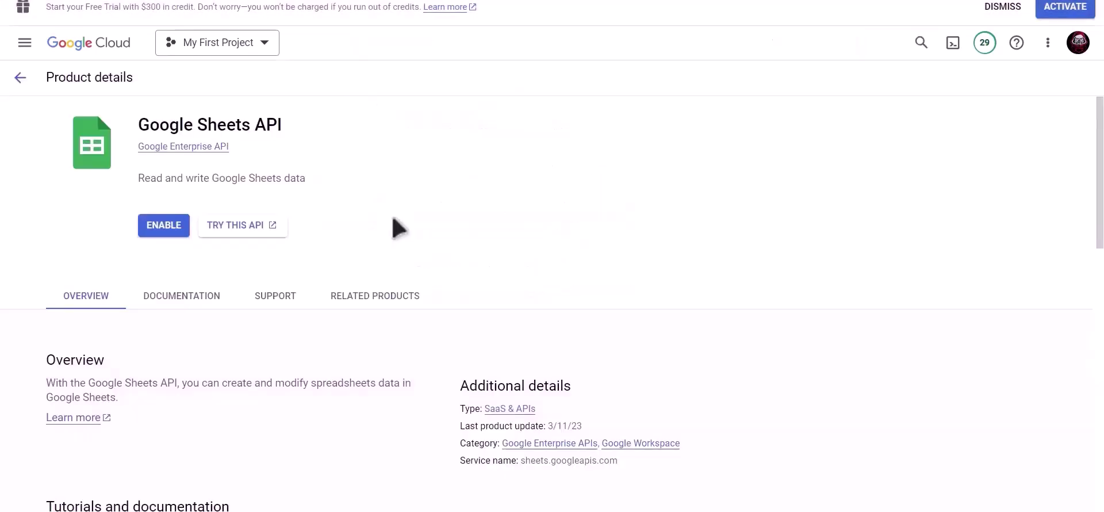
click(164, 226)
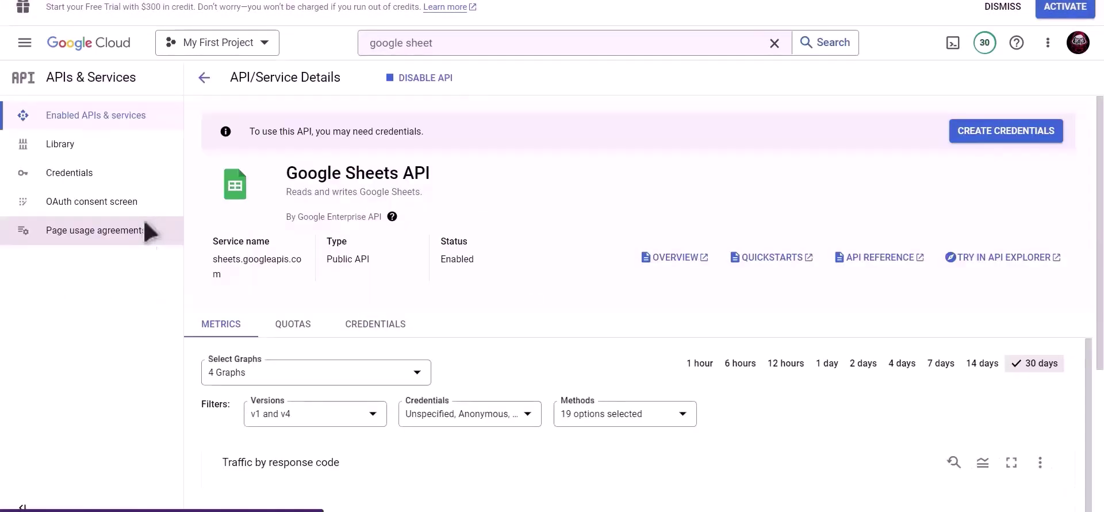
Start a web-application OAuth client ID named 'Bit Integrations' in Credentials.
click(99, 180)
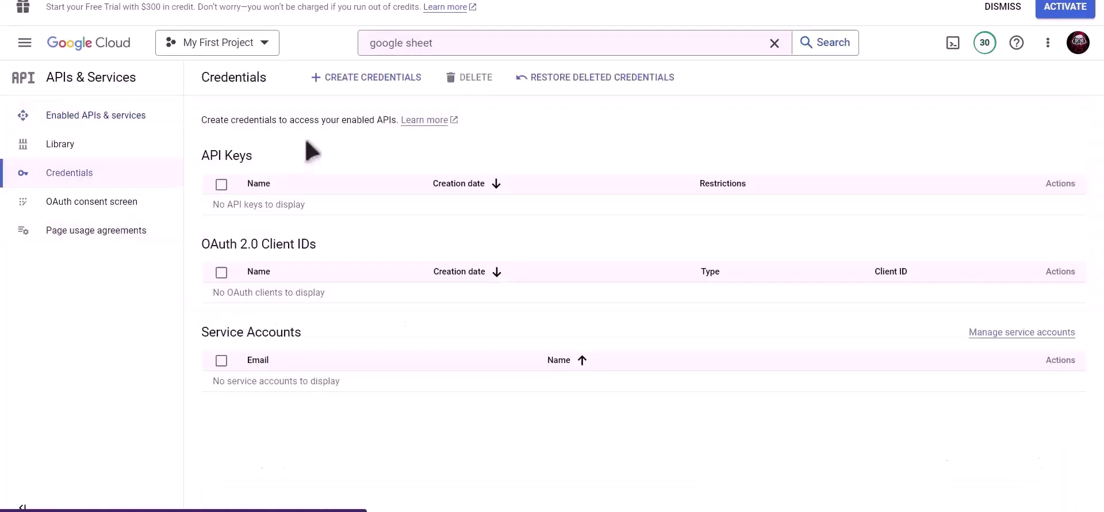
click(374, 84)
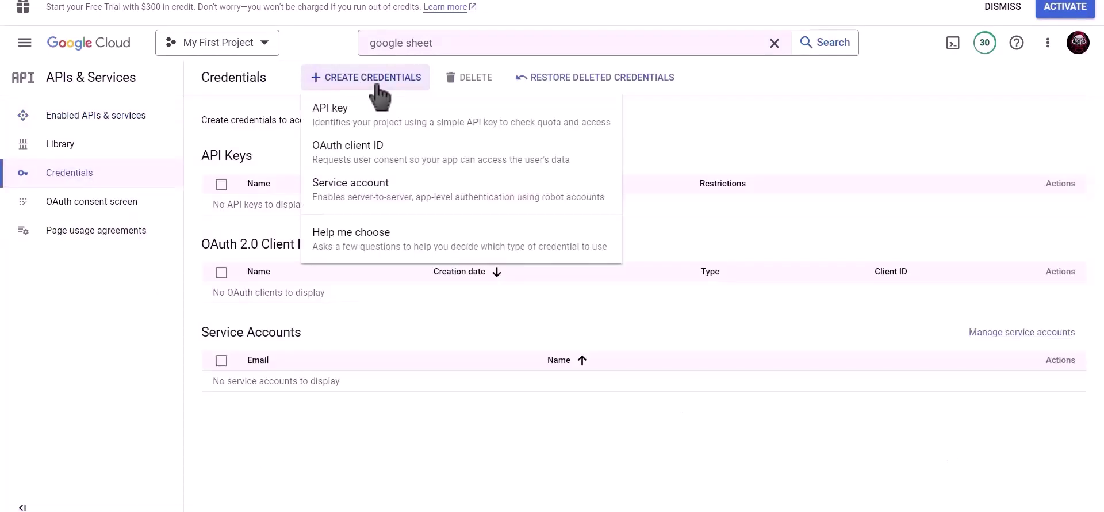
click(429, 161)
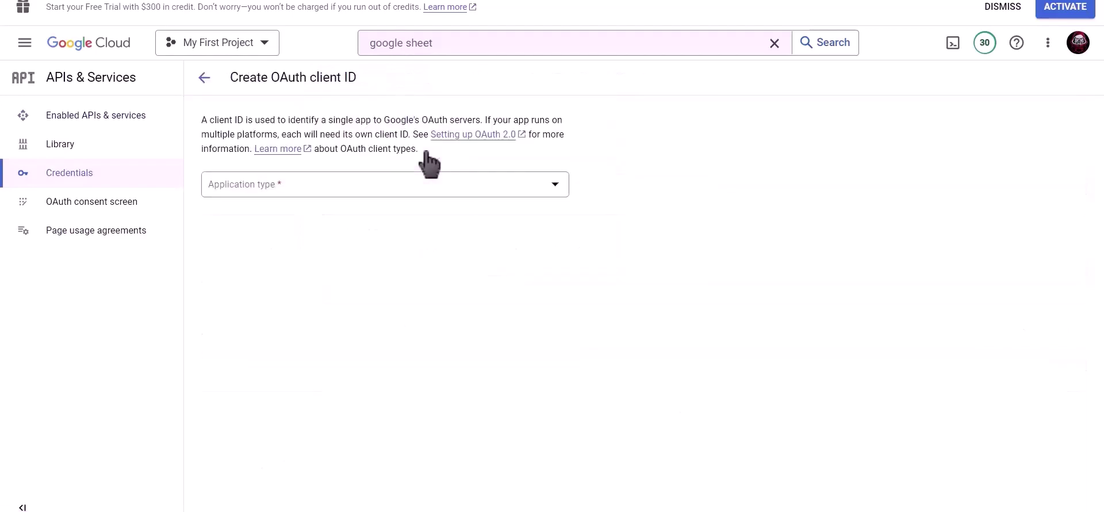
click(338, 185)
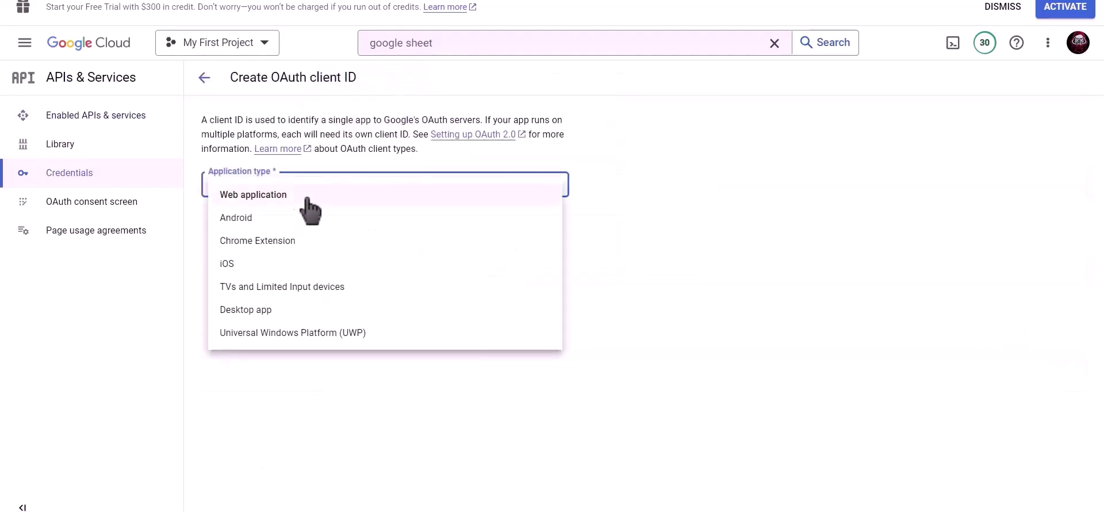
click(357, 201)
drag(337, 224, 205, 224)
text(Bit)
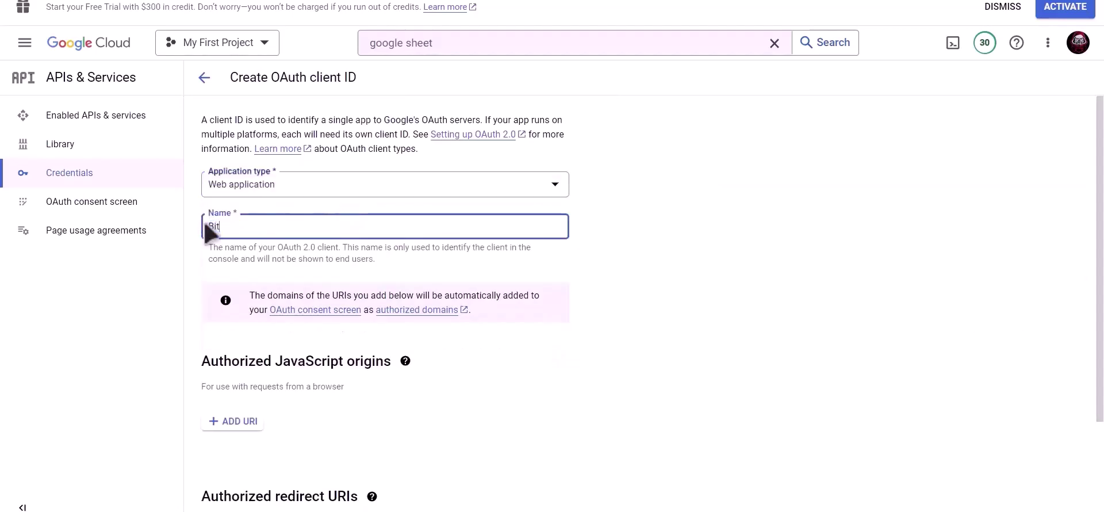
text( Integrations)
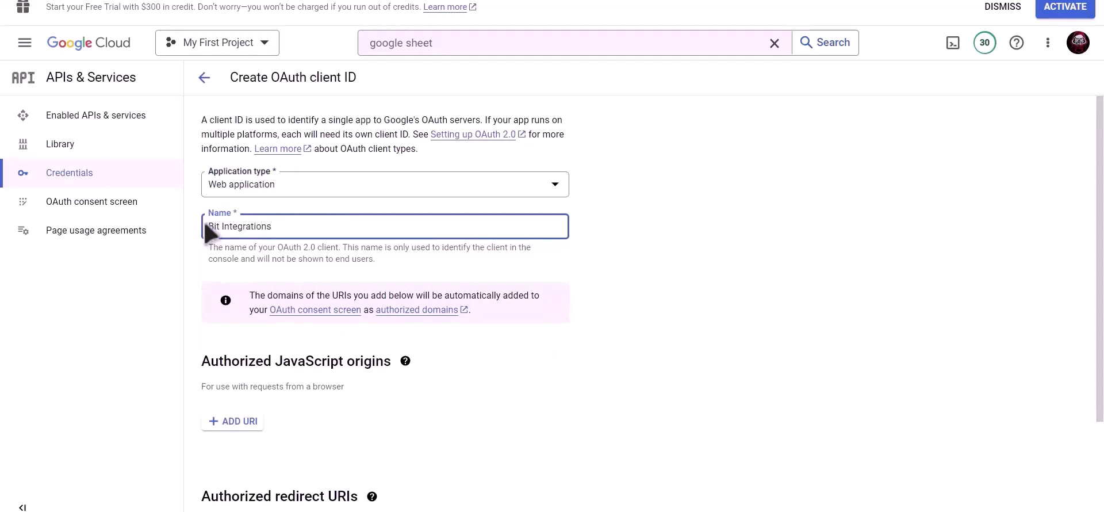
Add the site's copied redirect URI as an authorized redirect URI and create the client.
scroll(387, 311, down, 3)
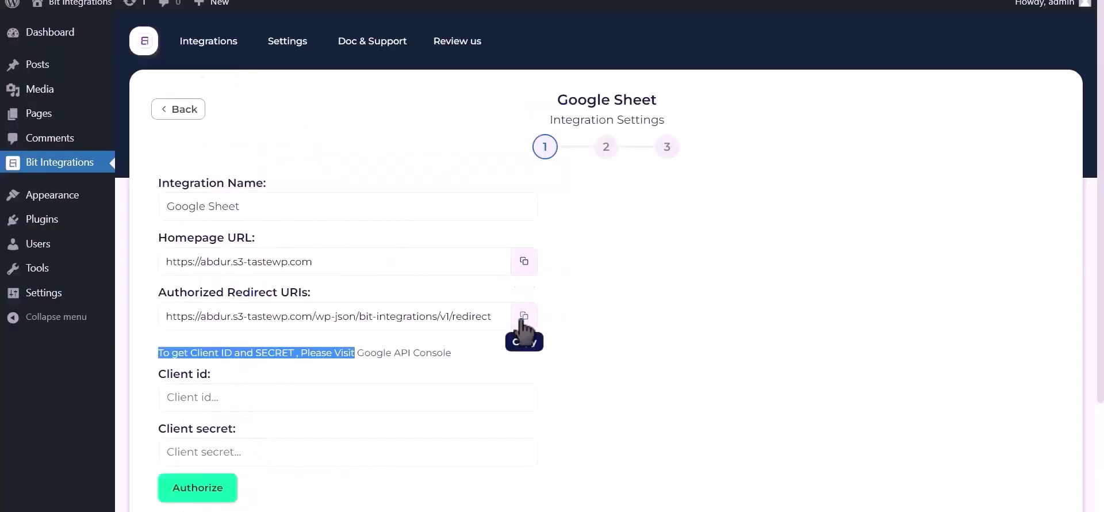
click(524, 315)
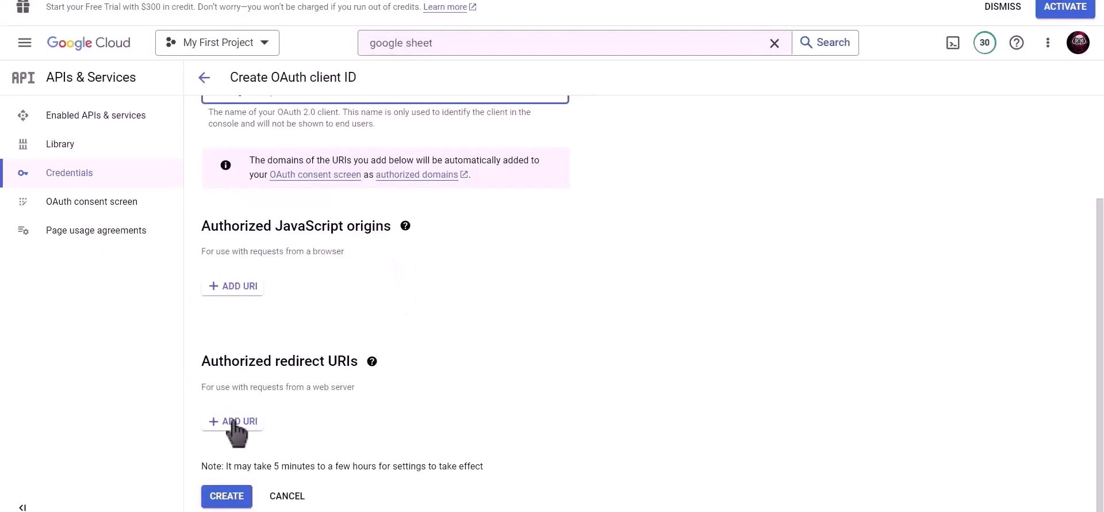
click(234, 422)
scroll(299, 368, down, 1)
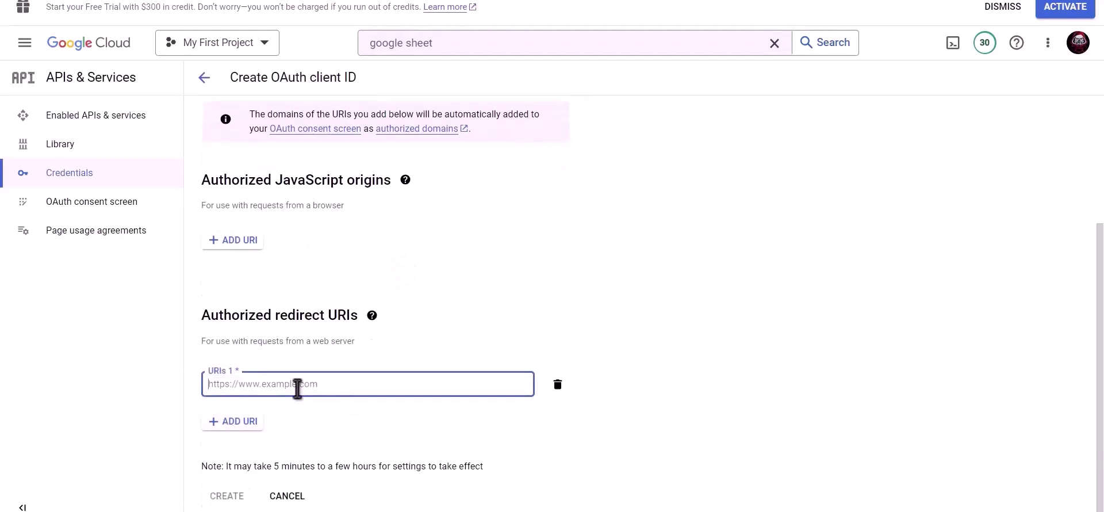
key(ctrl+v)
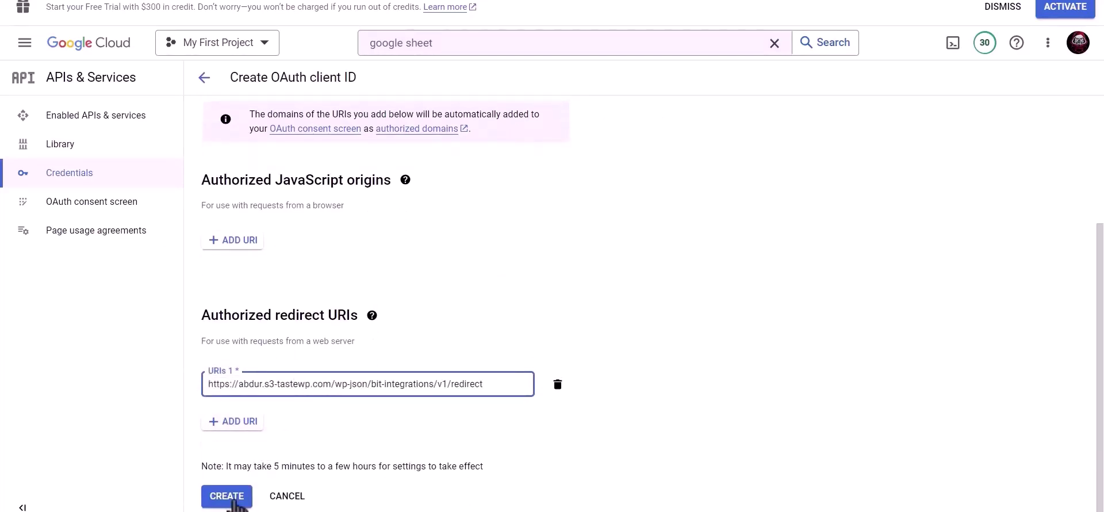
click(227, 498)
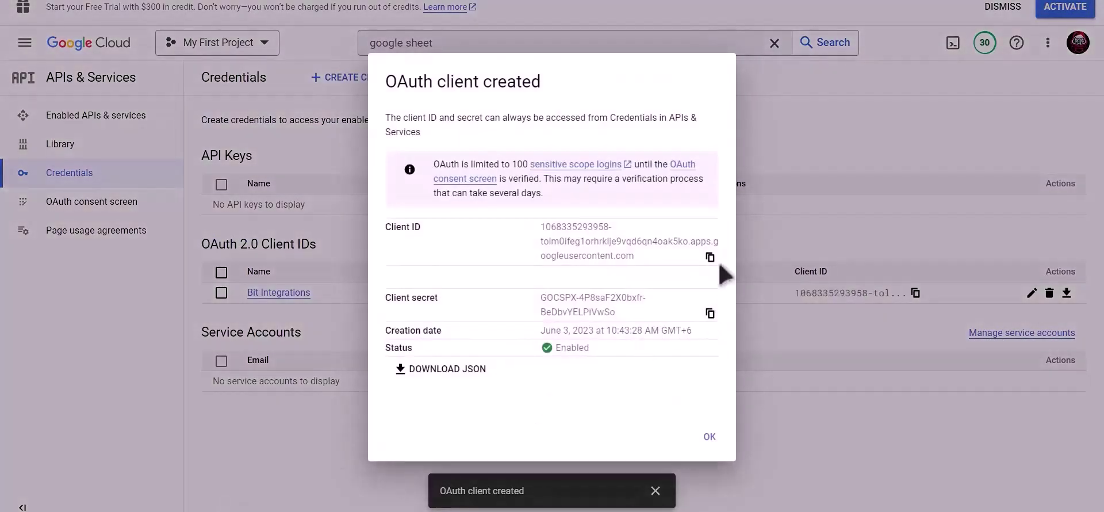
Paste the new OAuth client ID and client secret into the Google Sheet integration, then authorize.
click(711, 258)
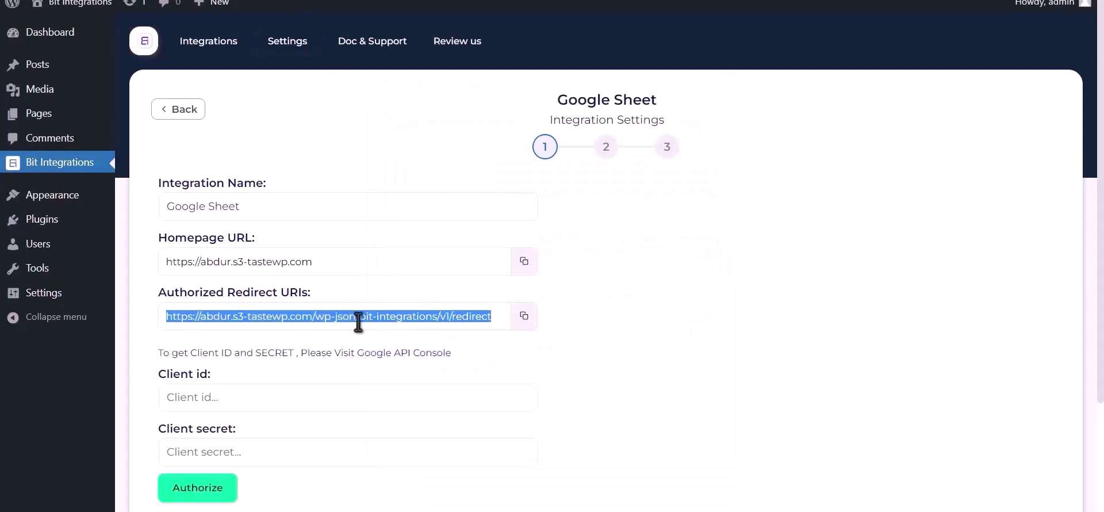
click(274, 395)
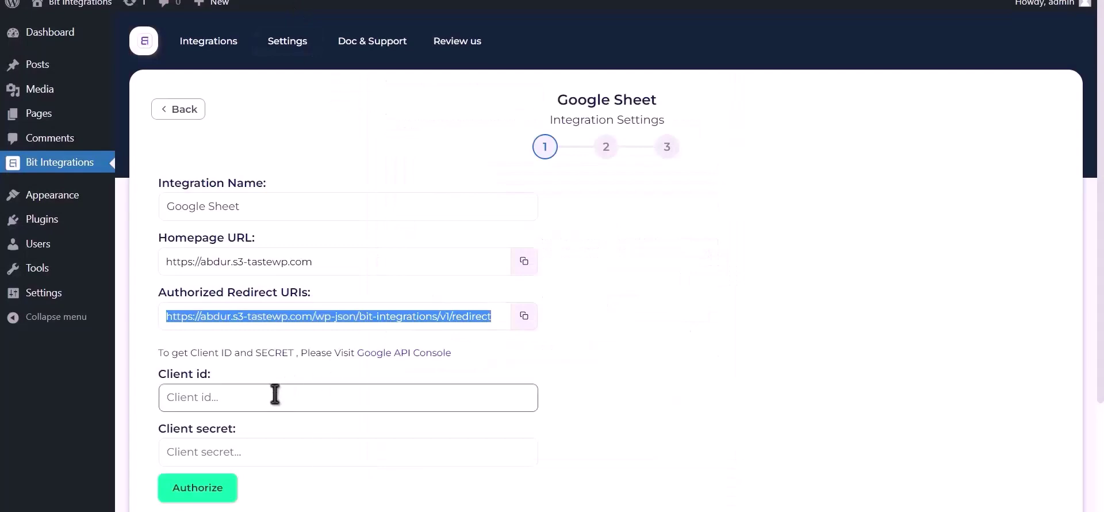
key(ctrl+v)
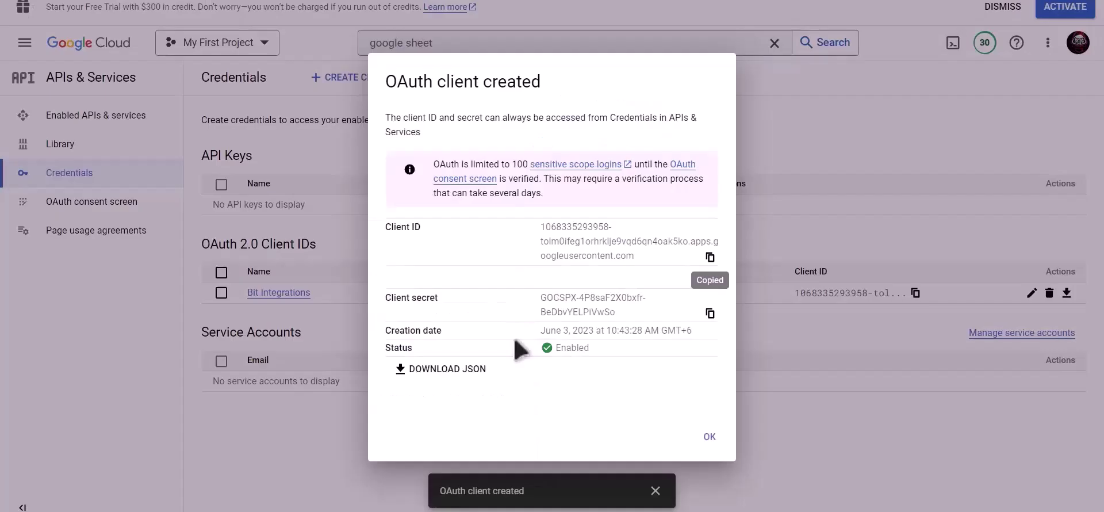
click(710, 313)
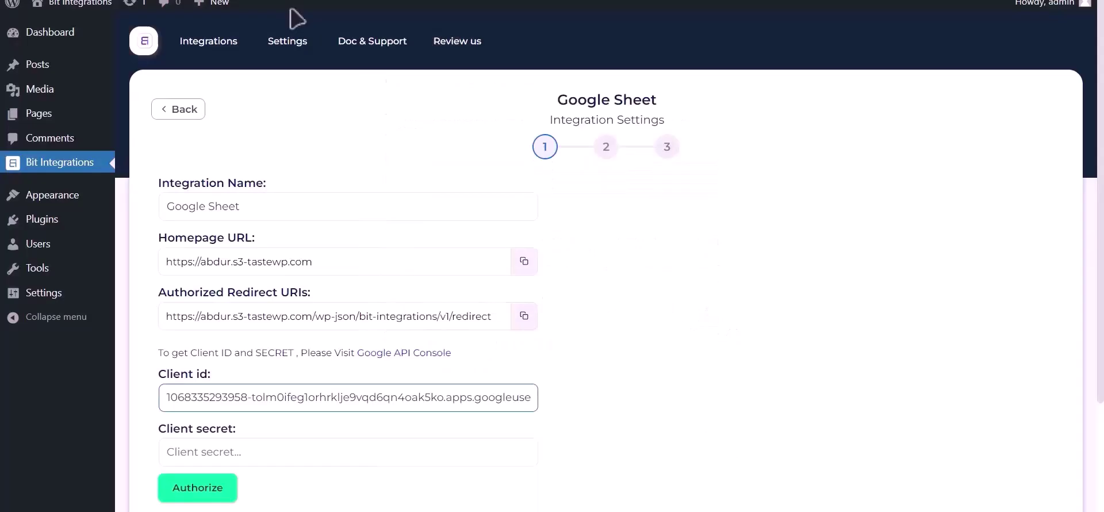
click(248, 449)
key(ctrl+v)
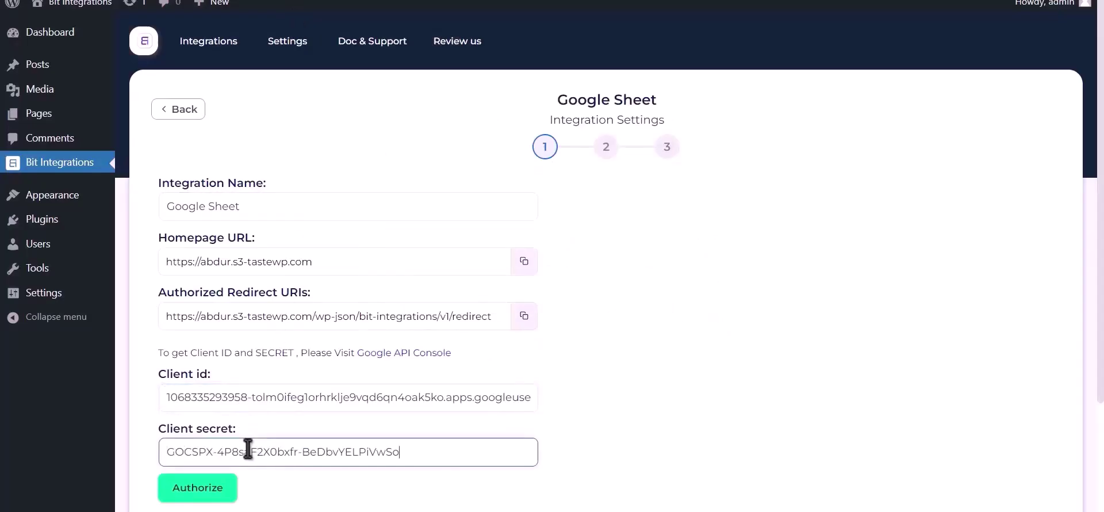
click(208, 489)
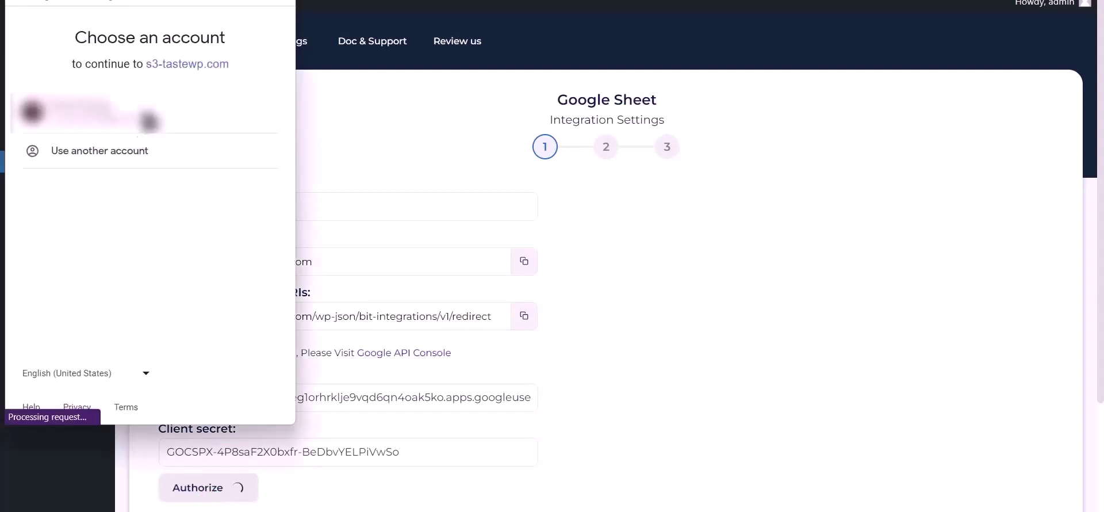
Sign in with the Google account, bypass the unverified-app warning, and grant Drive access.
click(136, 118)
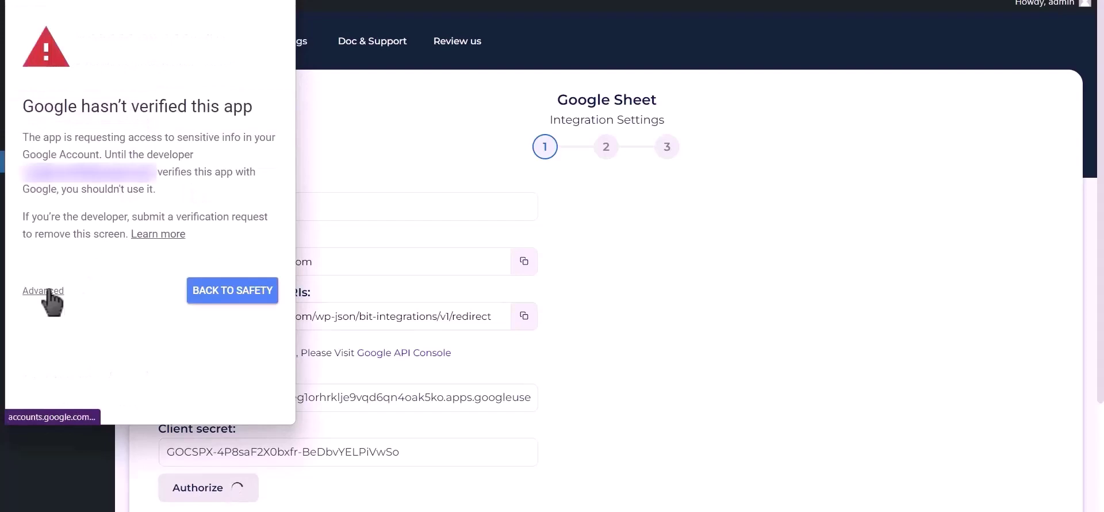
click(49, 291)
click(82, 396)
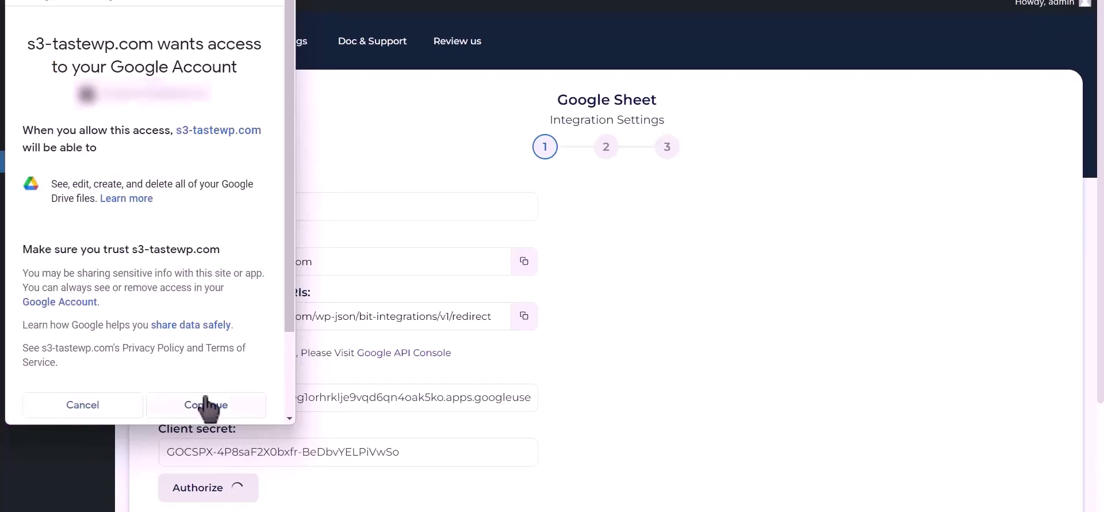
click(206, 404)
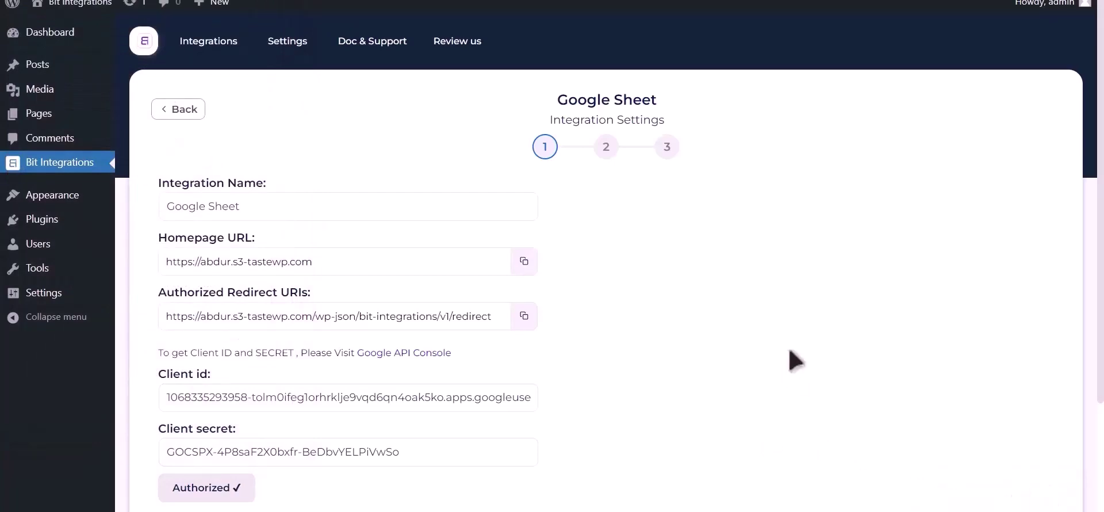
Target spreadsheet Post_Google_Sheet, worksheet Sheet1, with header row A1.
scroll(794, 360, down, 3)
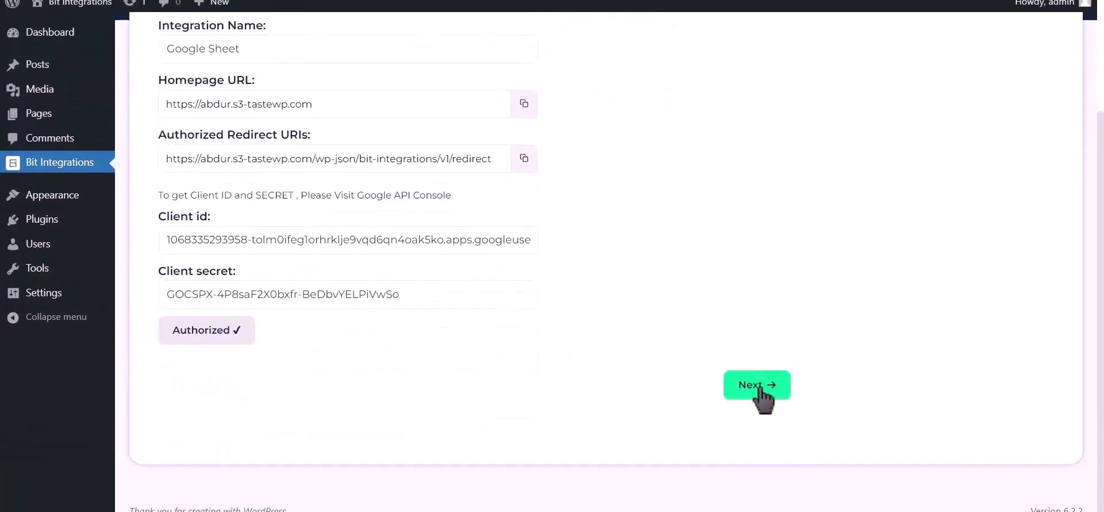
click(757, 386)
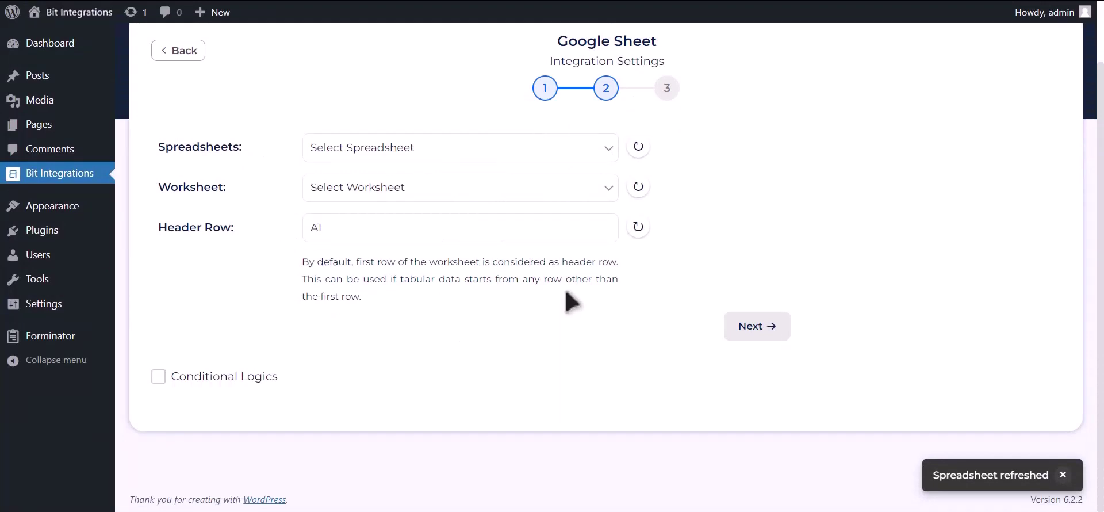
click(515, 154)
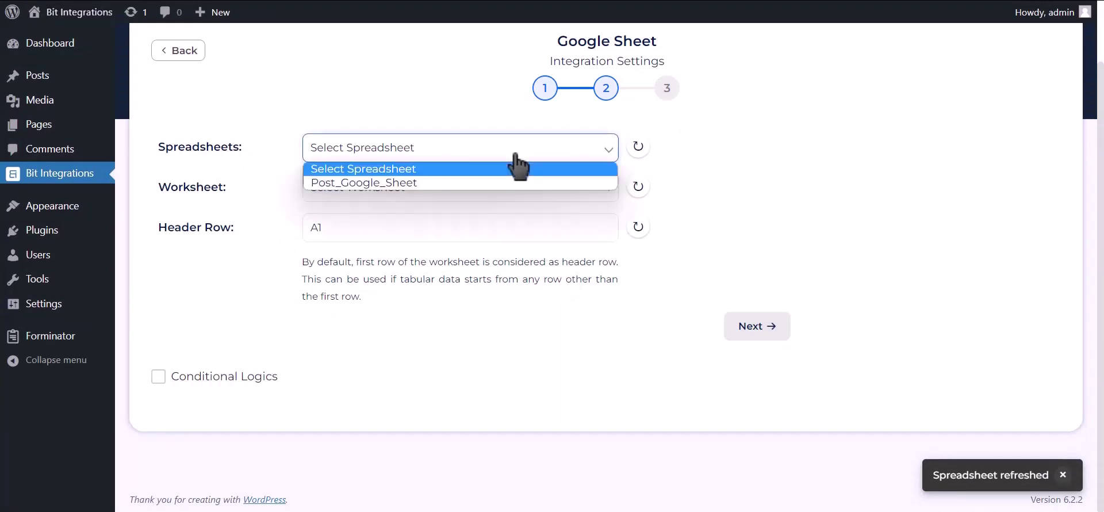
click(488, 183)
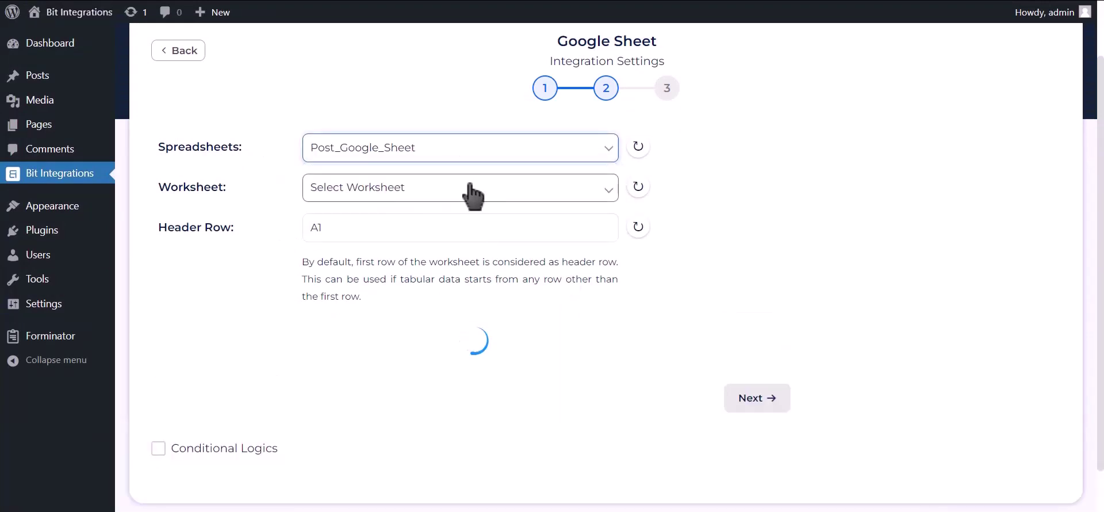
click(470, 193)
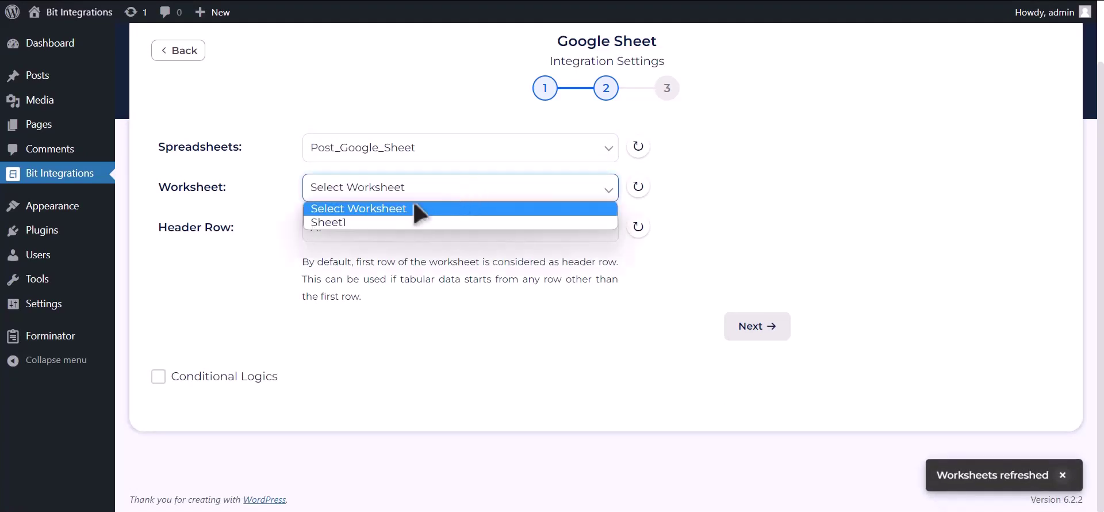
click(402, 223)
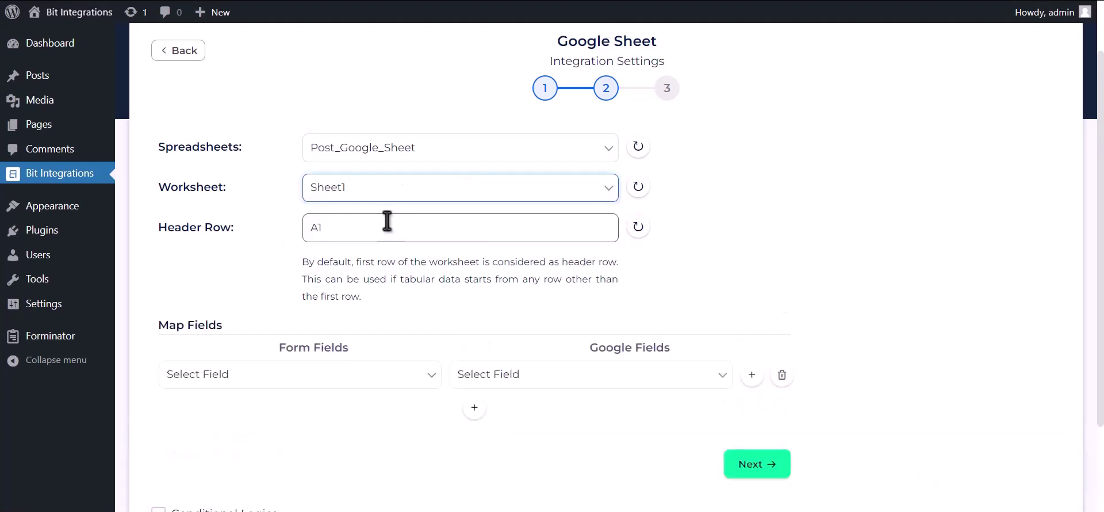
click(388, 221)
scroll(409, 274, down, 2)
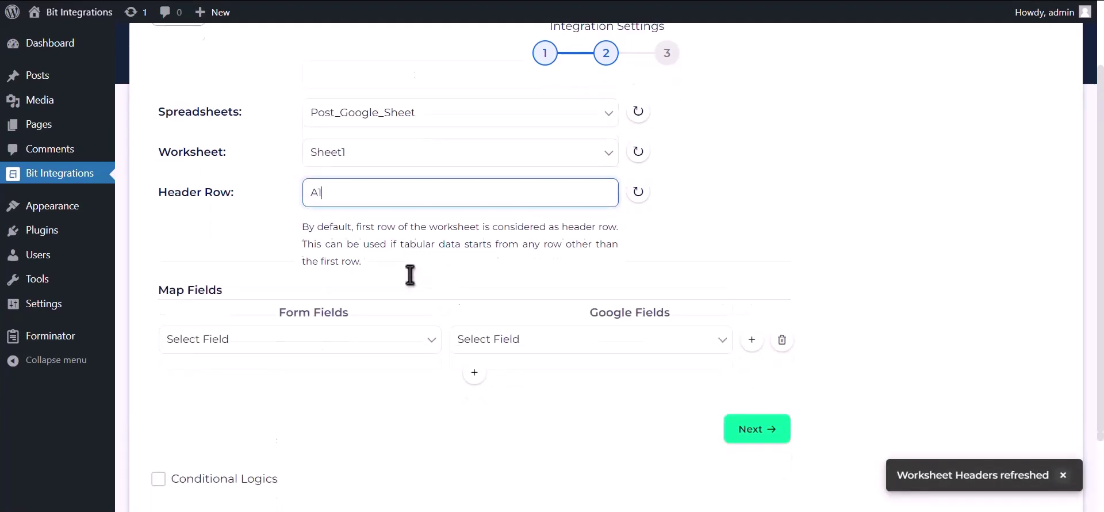
Map Name-1, Email Address-1 and Phone Number-1 to the Name, Email Address and Phone Number columns.
click(485, 268)
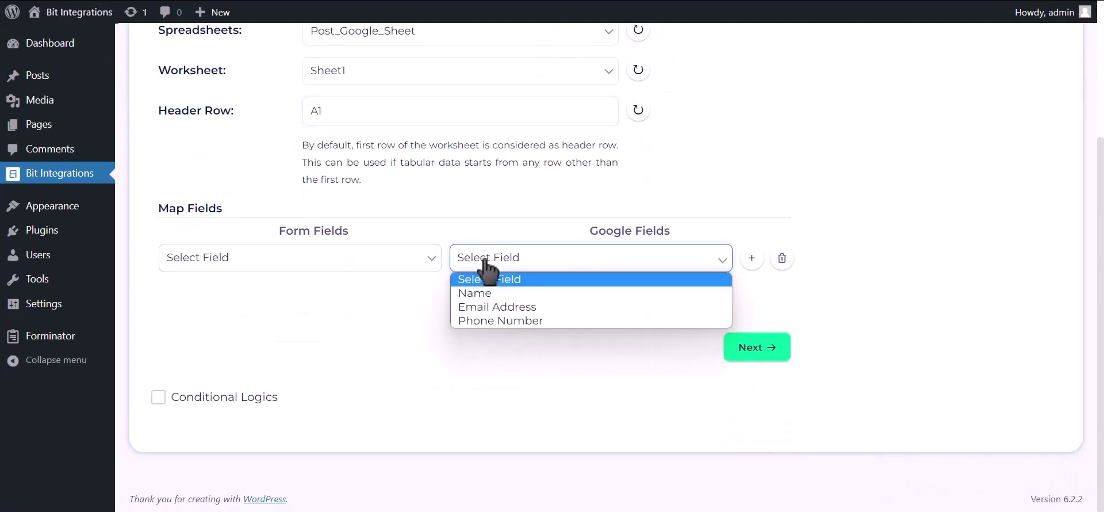
click(484, 293)
click(402, 266)
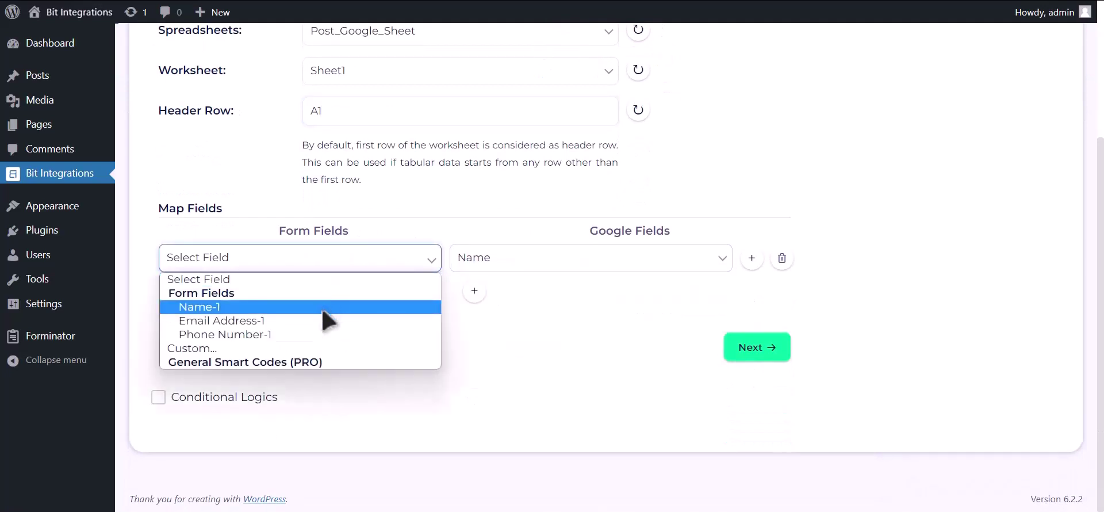
click(331, 312)
click(475, 291)
click(502, 297)
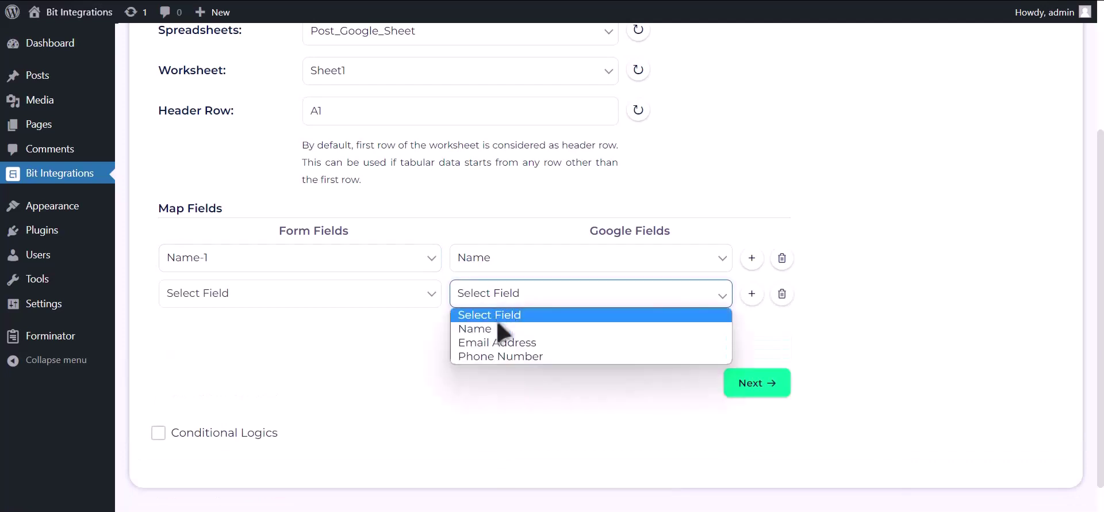
click(497, 343)
click(409, 300)
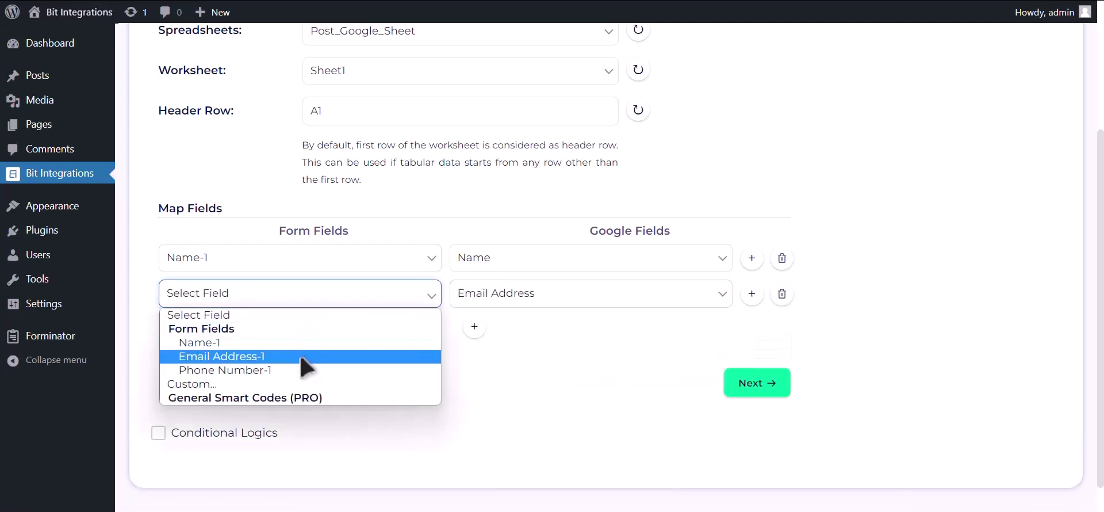
click(309, 357)
click(475, 326)
click(494, 330)
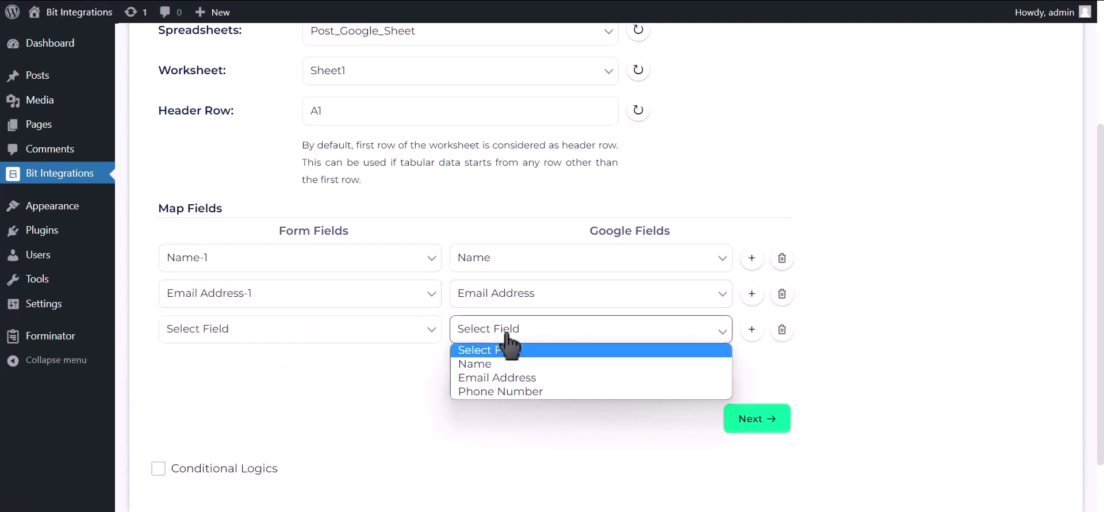
click(511, 391)
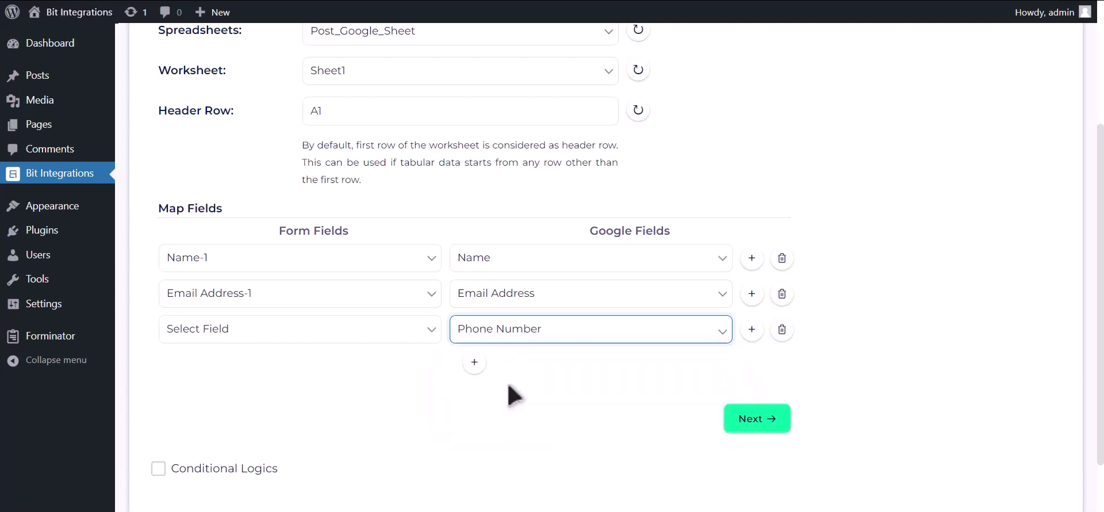
click(405, 338)
click(361, 403)
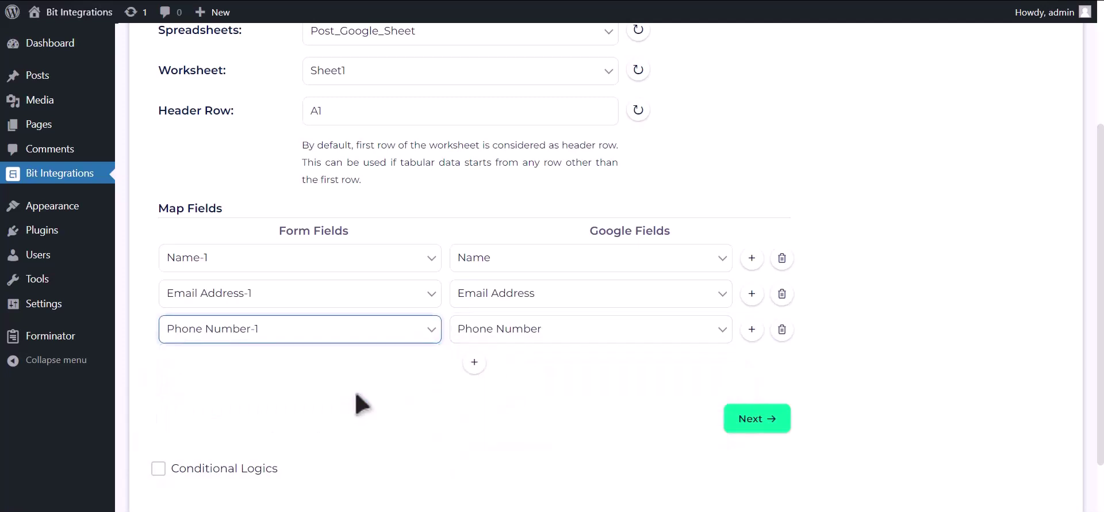
Leave conditional logic off, then finish and save the integration.
scroll(305, 396, down, 1)
click(244, 395)
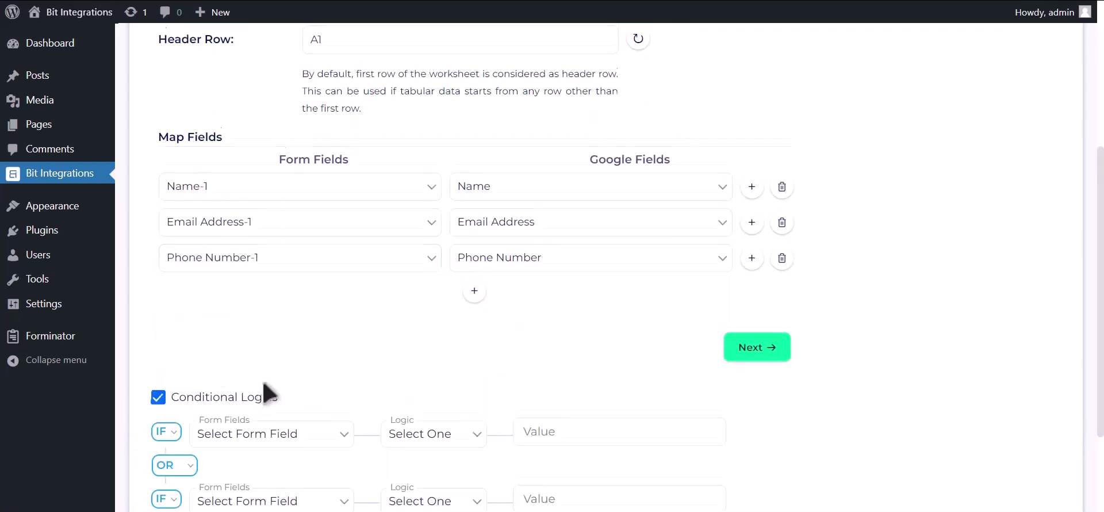
scroll(253, 351, down, 2)
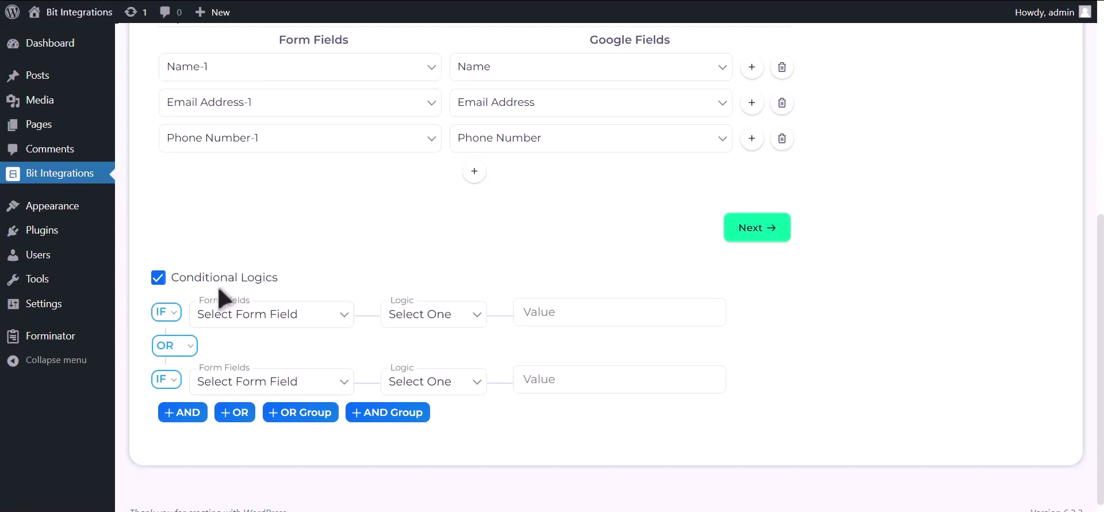
click(223, 281)
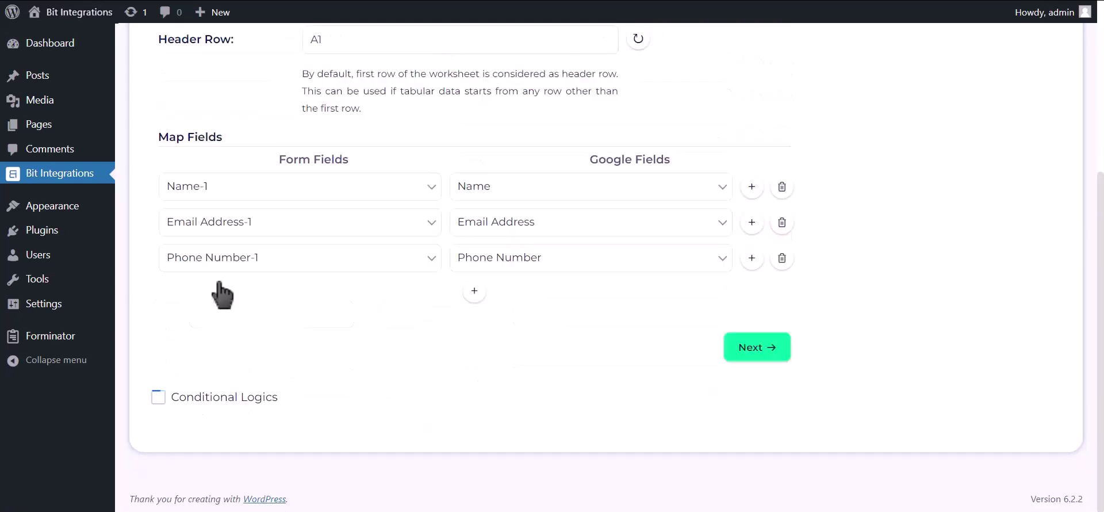
click(757, 348)
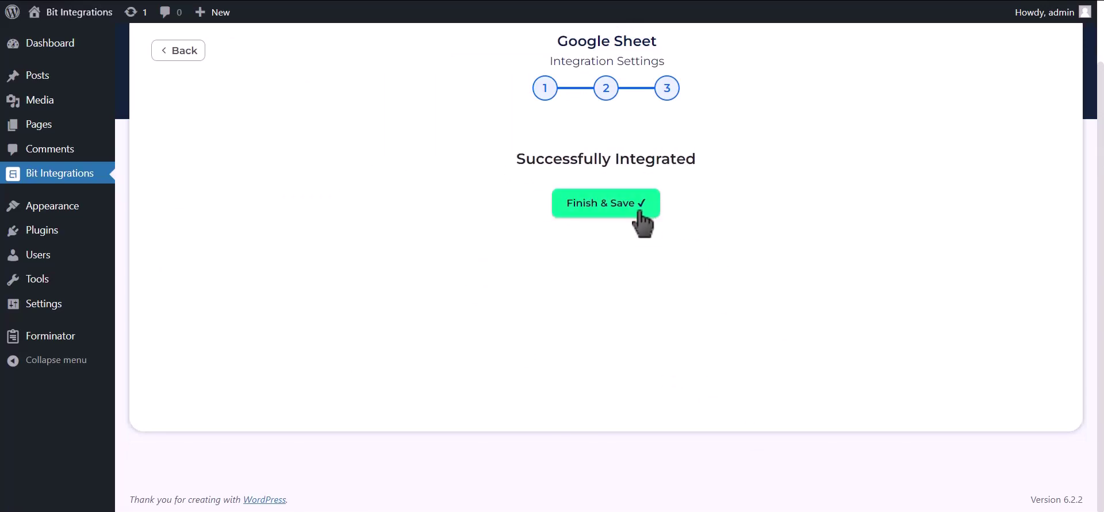
click(639, 211)
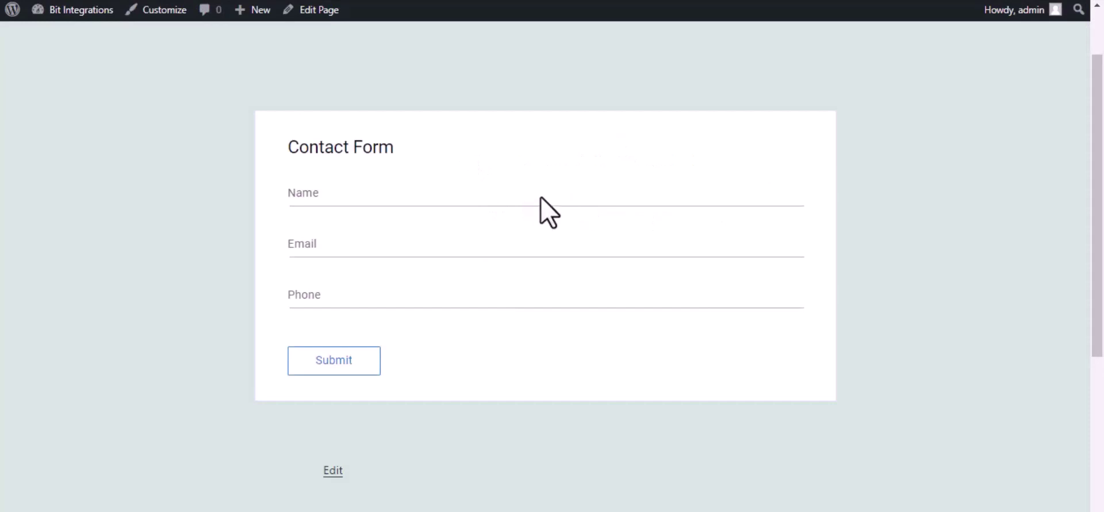
Submit the contact form with name 'Bit Integrations', a test email and a phone number.
click(542, 202)
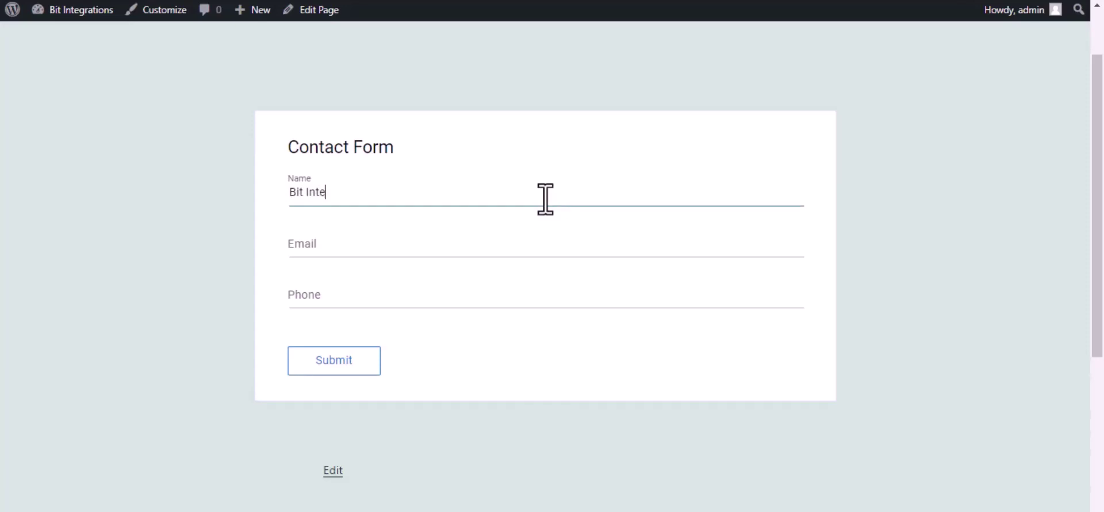
text(Bit Integrations)
click(525, 254)
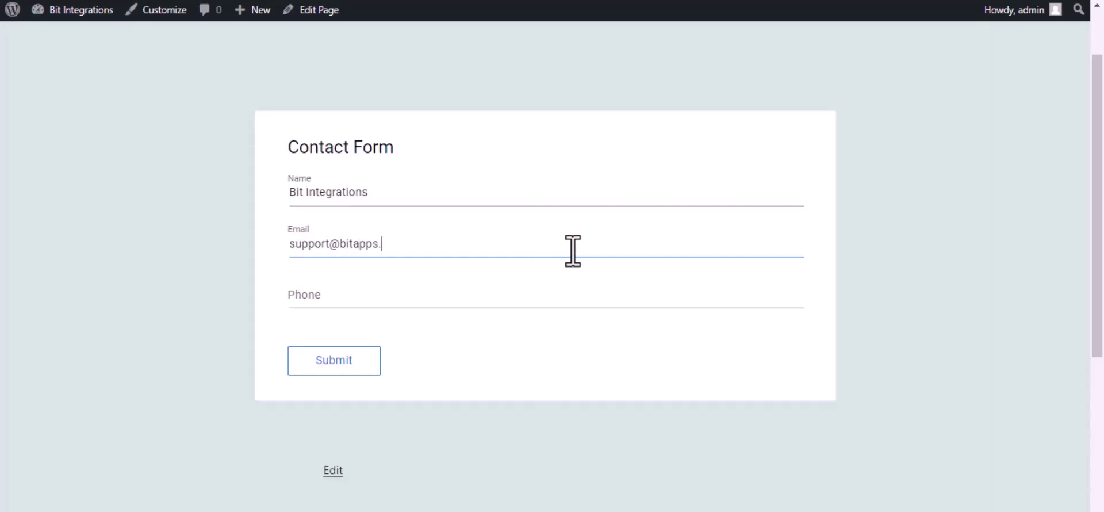
text(444555666)
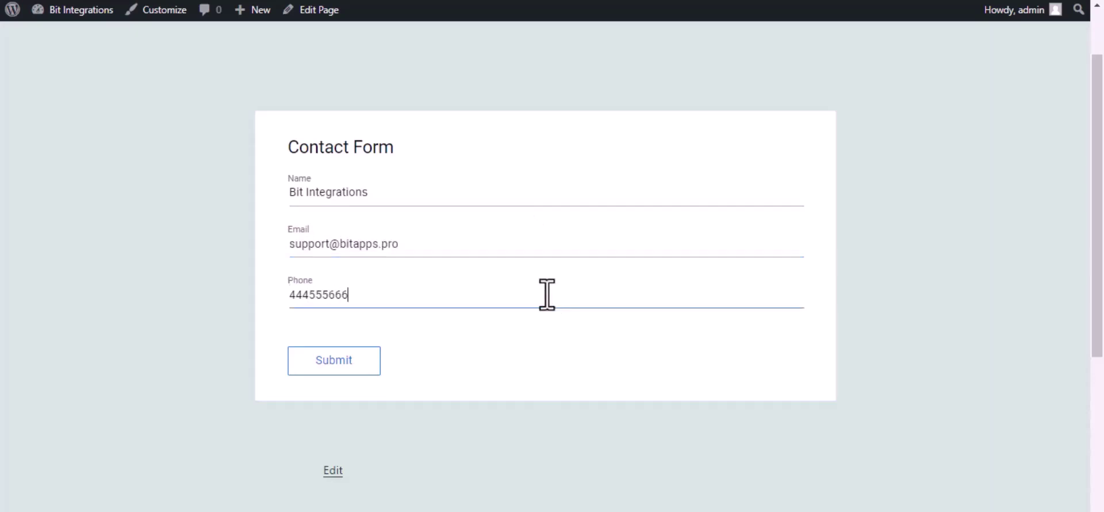
click(366, 363)
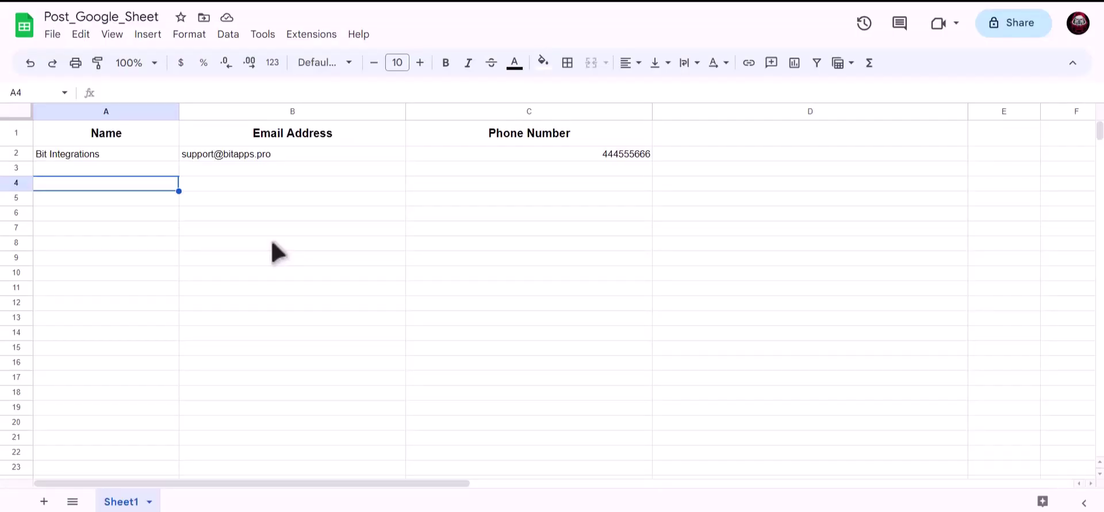
Verify the test submission's name, email and phone in Post_Google_Sheet cells A2, B2 and C2.
click(149, 153)
click(231, 157)
click(521, 156)
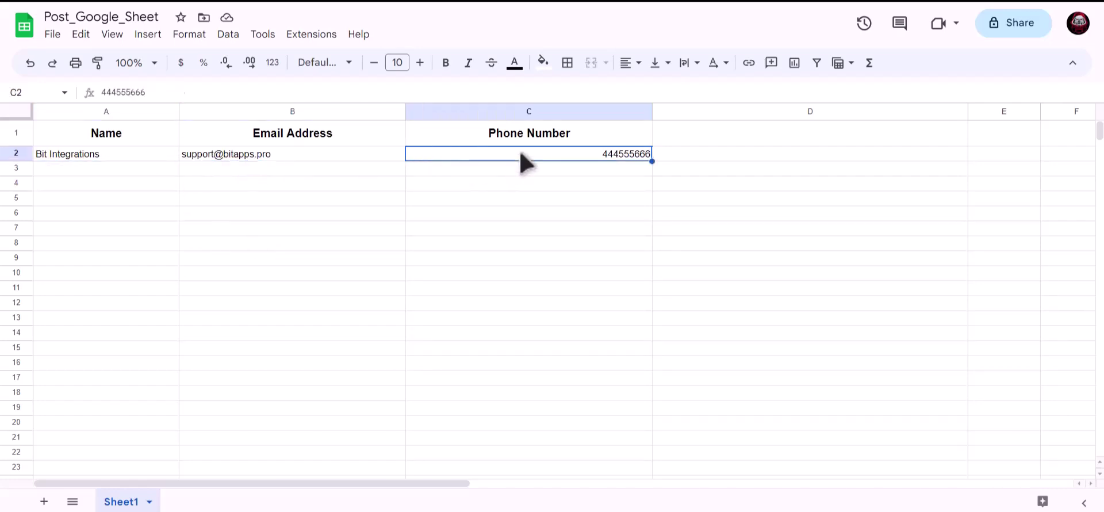
click(321, 213)
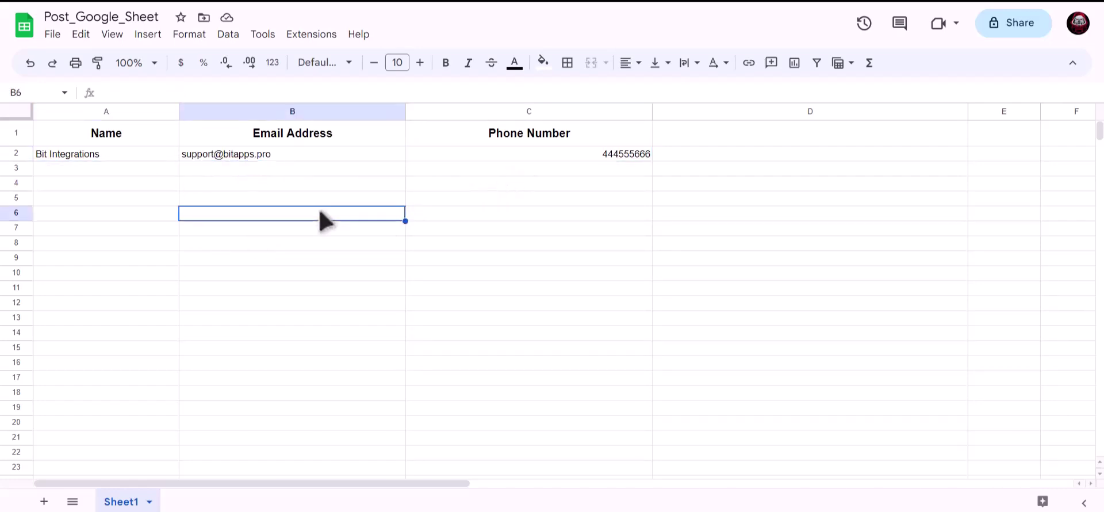